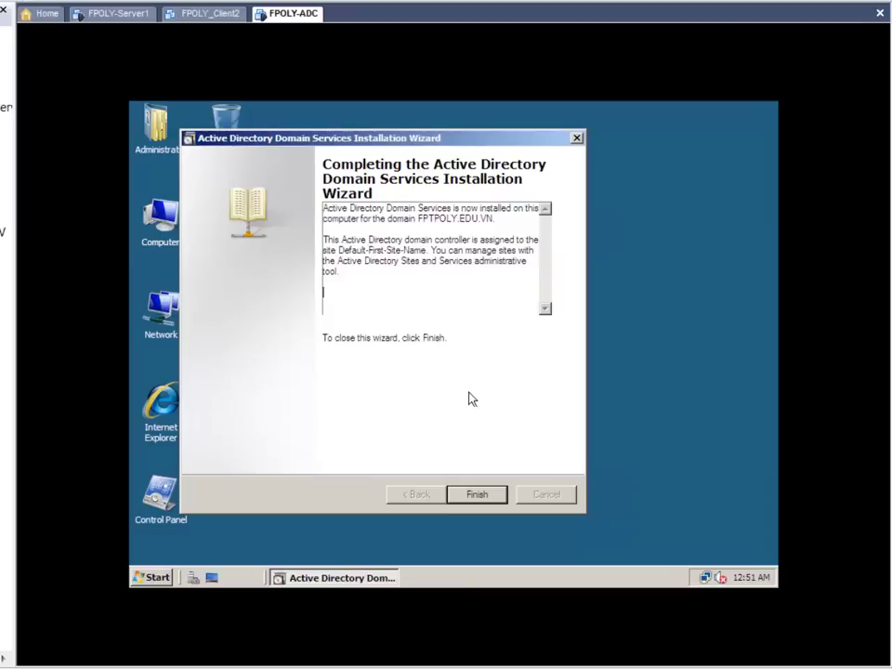
Step: Finish the AD DS installation wizard for the FPTPOLY.EDU.VN domain
left_click(470, 497)
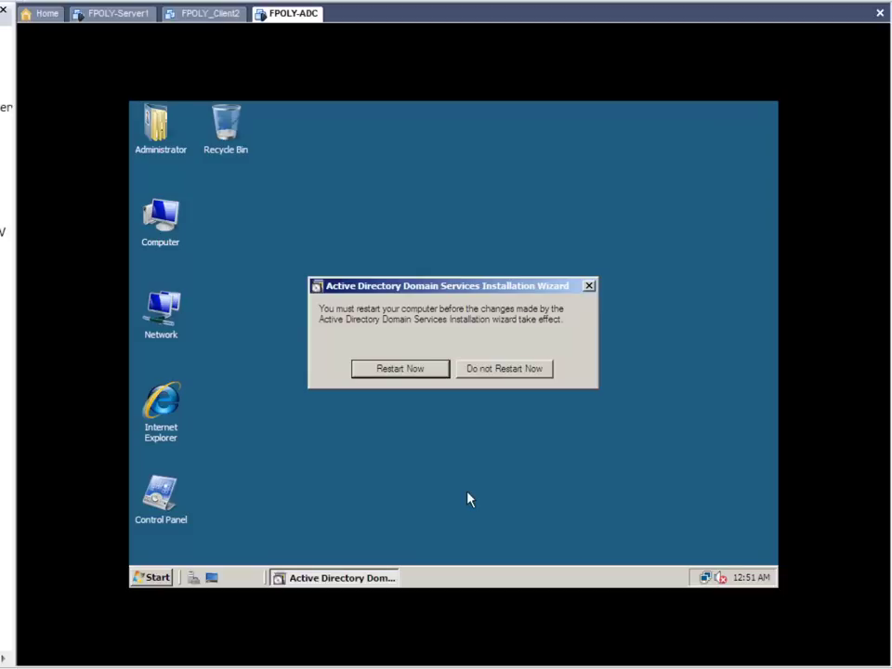
Step: Restart the server now and log back on with the domain Administrator password
left_click(435, 376)
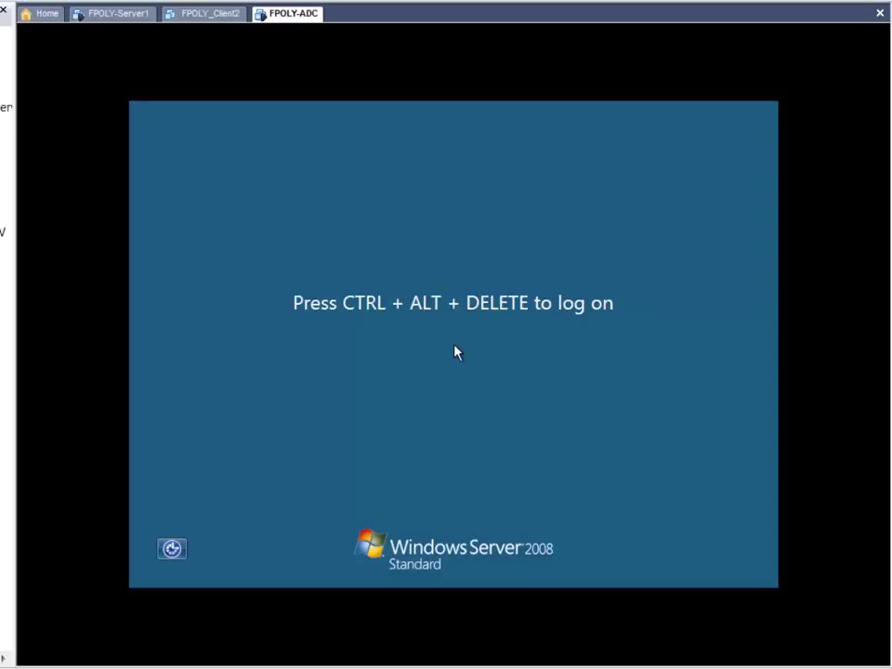
key("ctrl+alt+Delete")
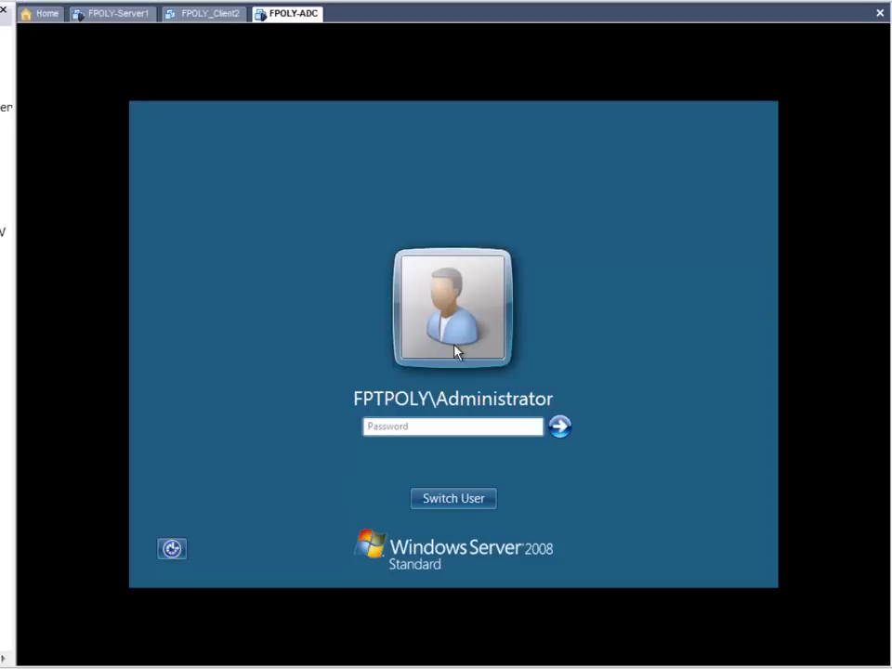
type("a")
key("BackSpace")
type("aa")
key("BackSpace")
key("BackSpace")
type("aaaaaaa")
key("Return")
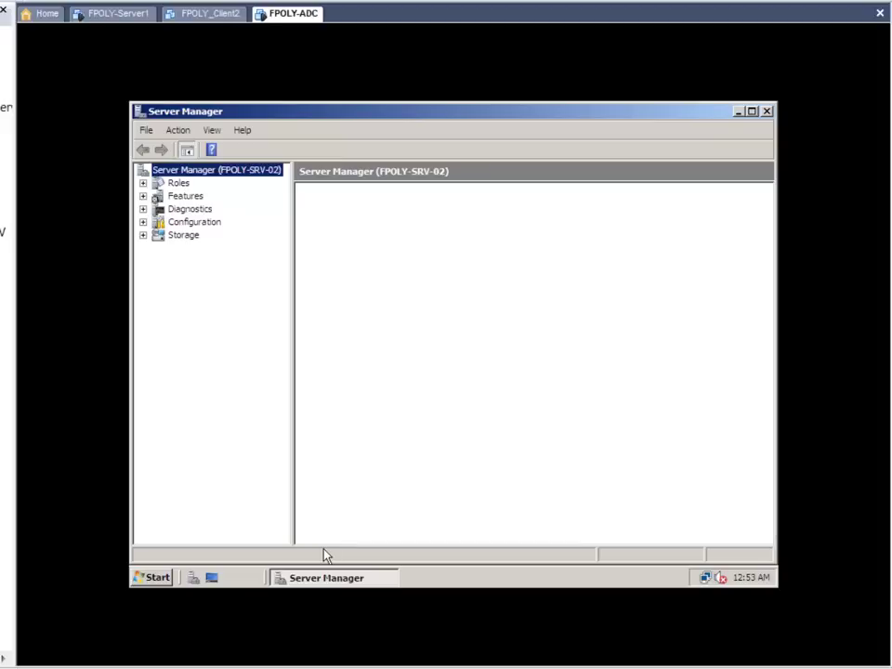
Step: Close Server Manager and switch the taskbar to the Classic Start menu
left_click(767, 111)
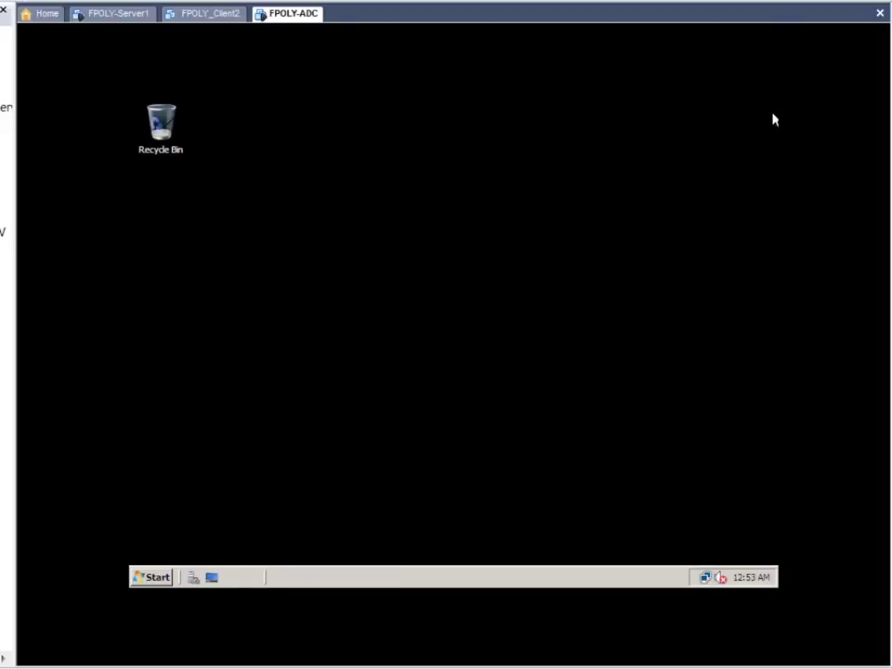
right_click(306, 580)
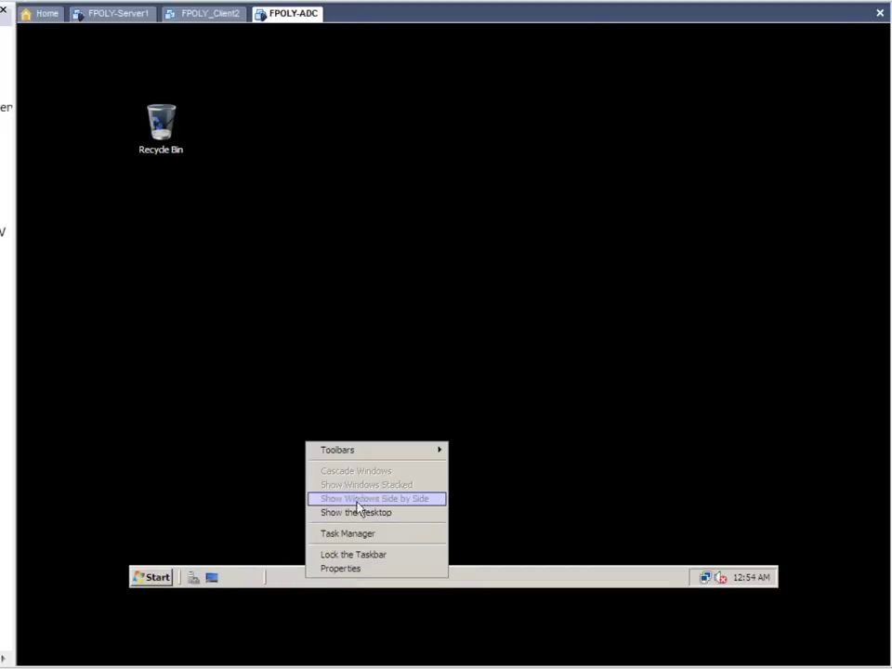
left_click(364, 569)
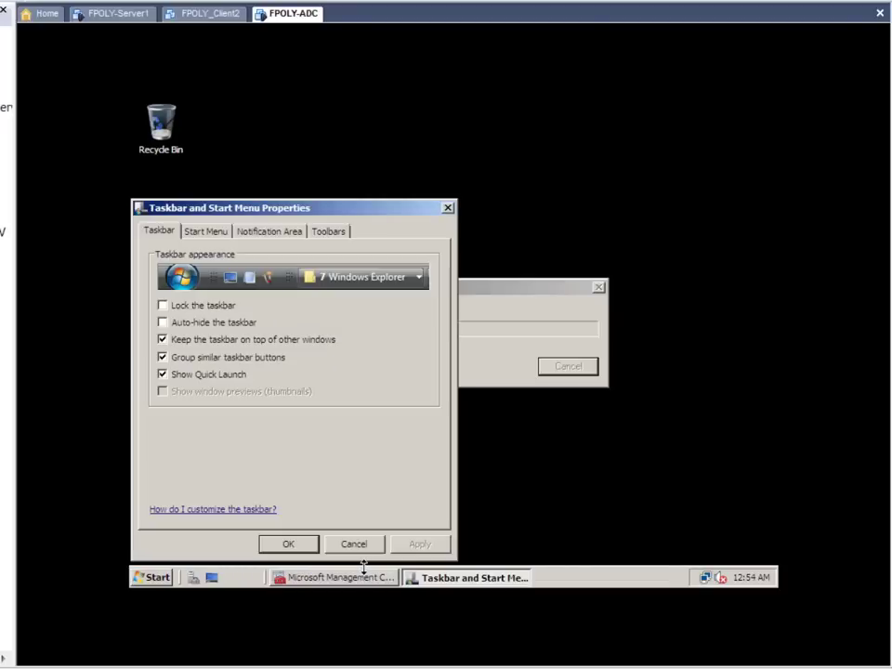
left_click(220, 234)
left_click(175, 307)
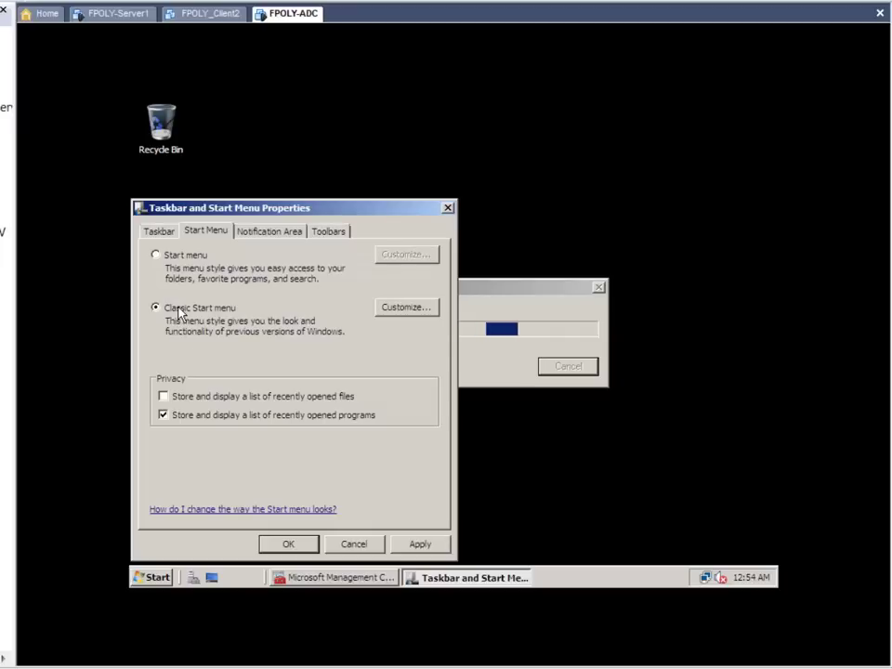
left_click(289, 544)
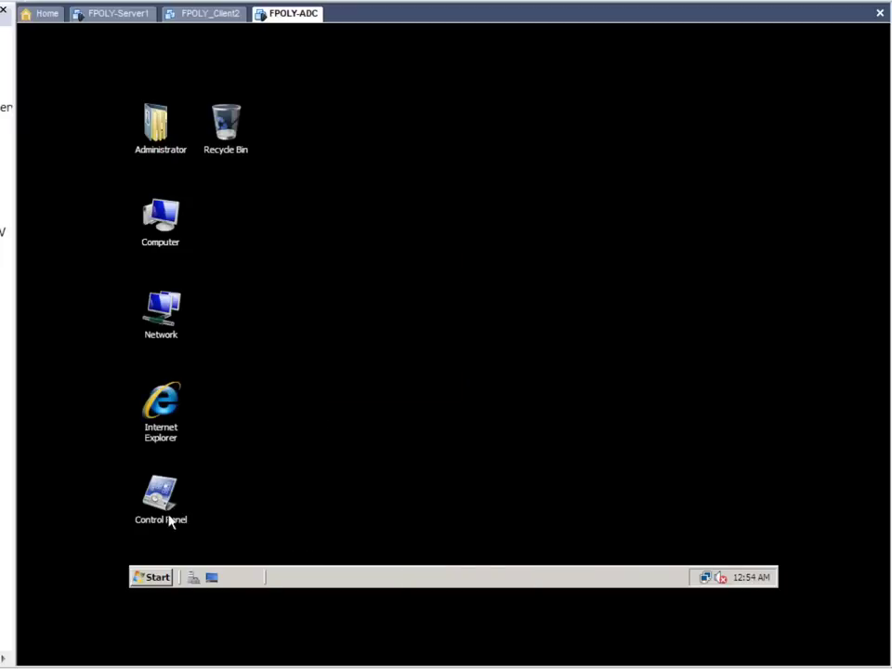
Step: Launch Active Directory Users and Computers from Programs > Administrative Tools
left_click(156, 578)
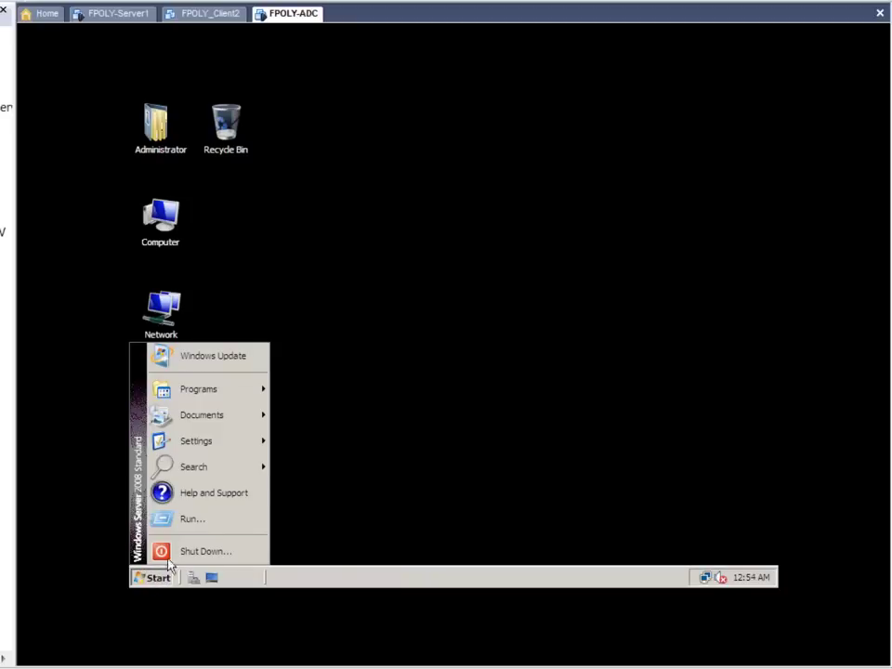
mouse_move(230, 398)
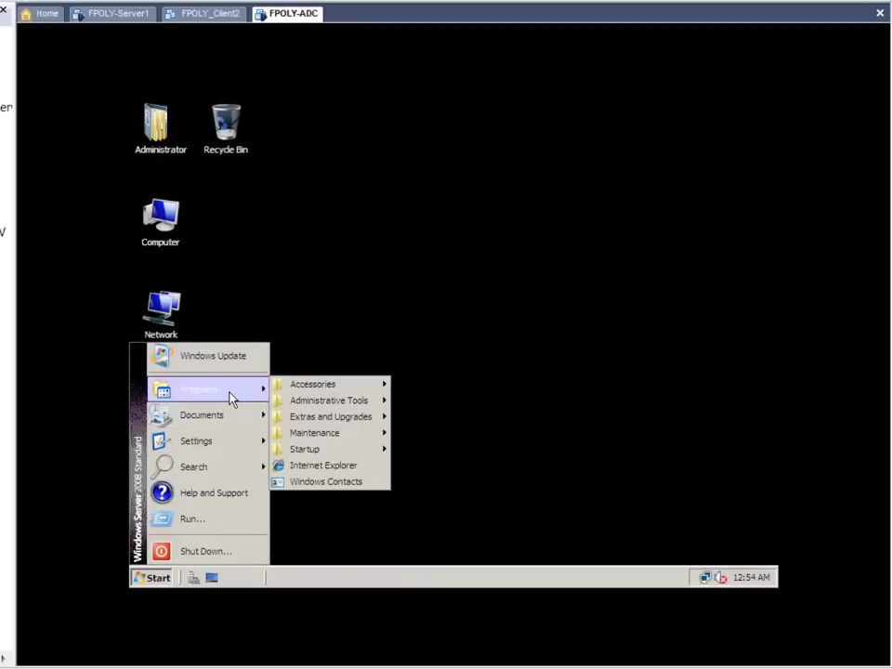
mouse_move(356, 402)
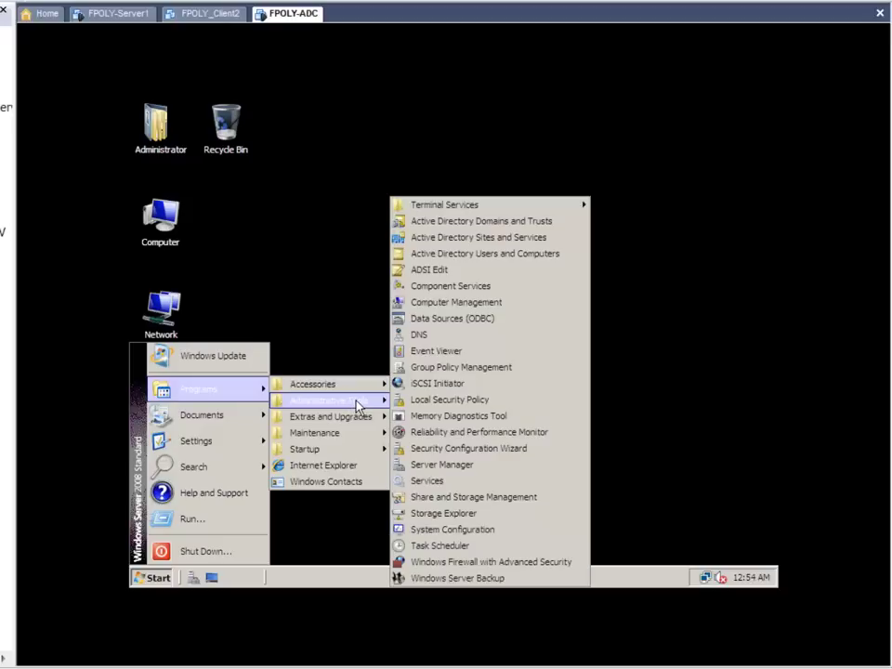
left_click(495, 253)
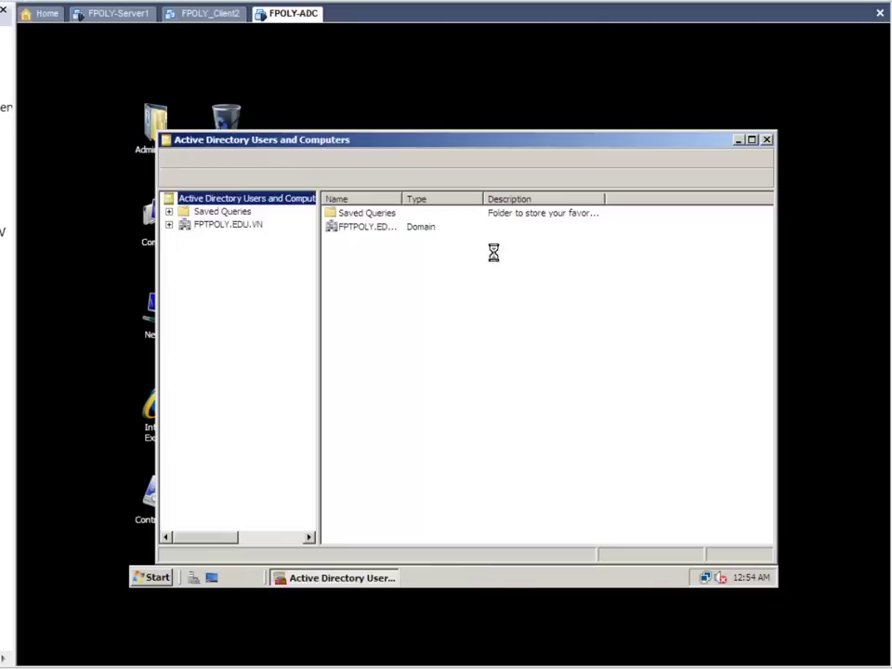
Step: Expand FPTPOLY.EDU.VN, maximize the console, and browse OU_BMCNTT, OU_BMQTKD and the empty OU_IT
left_click(249, 232)
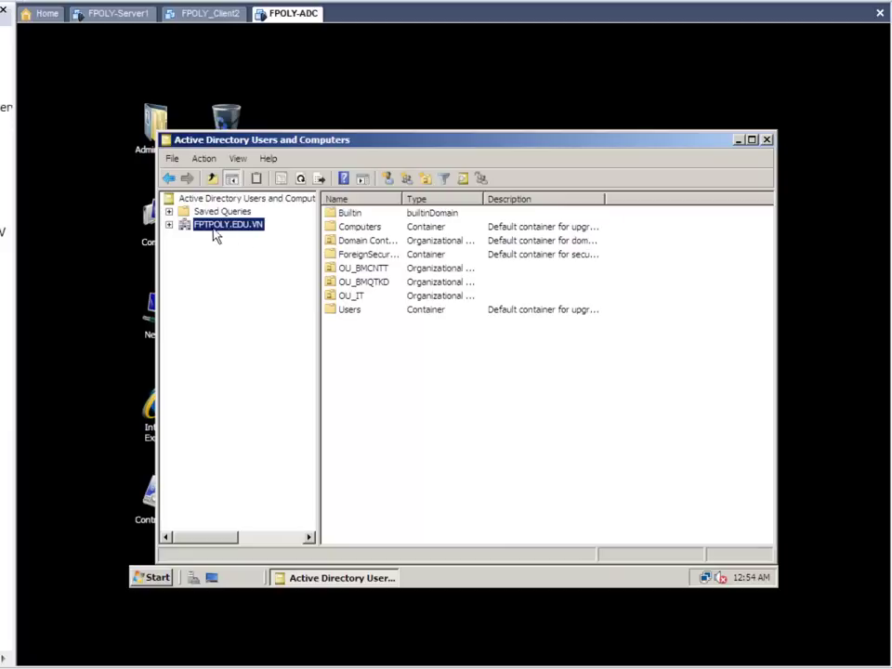
left_click(169, 226)
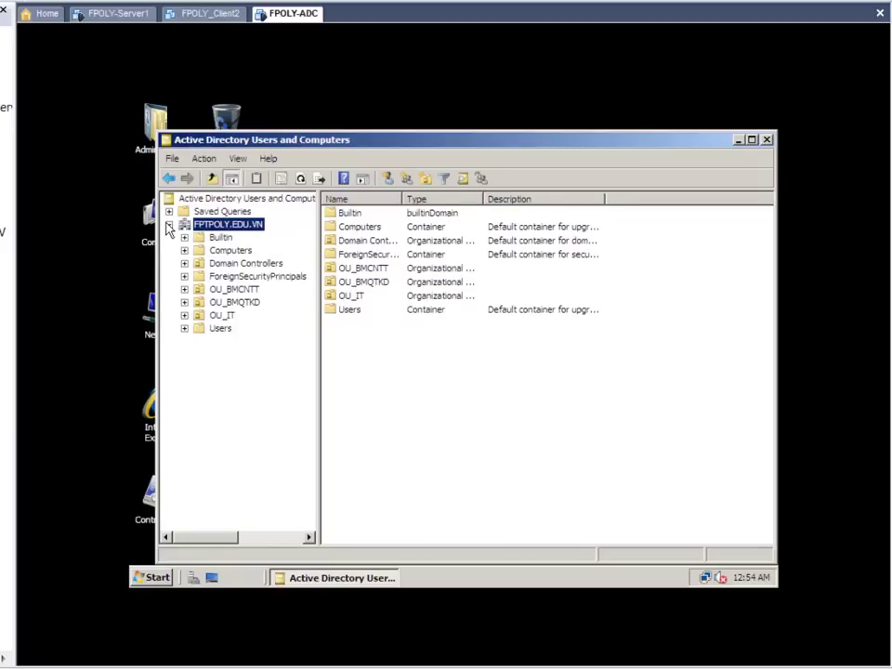
double_click(481, 142)
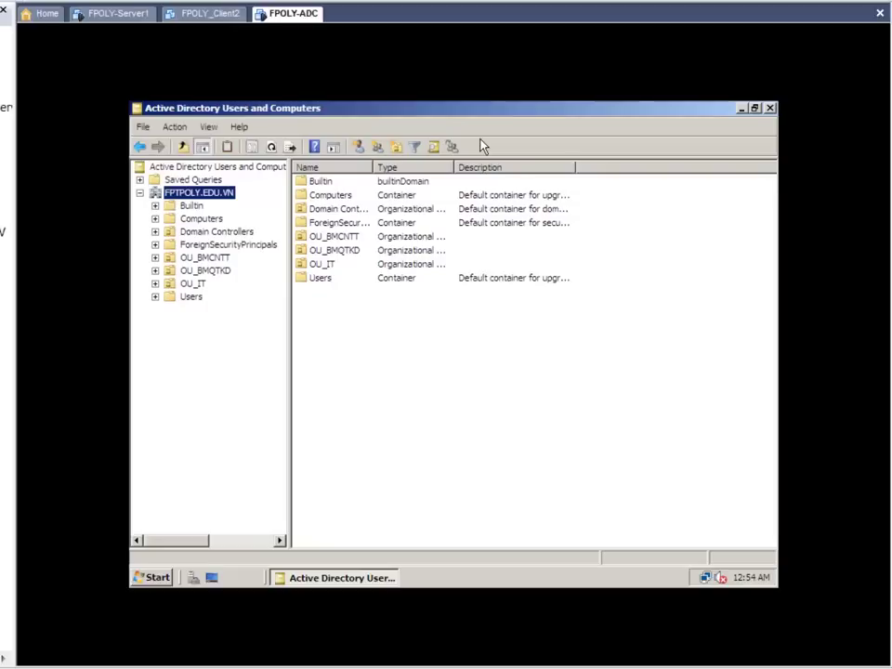
left_click(218, 259)
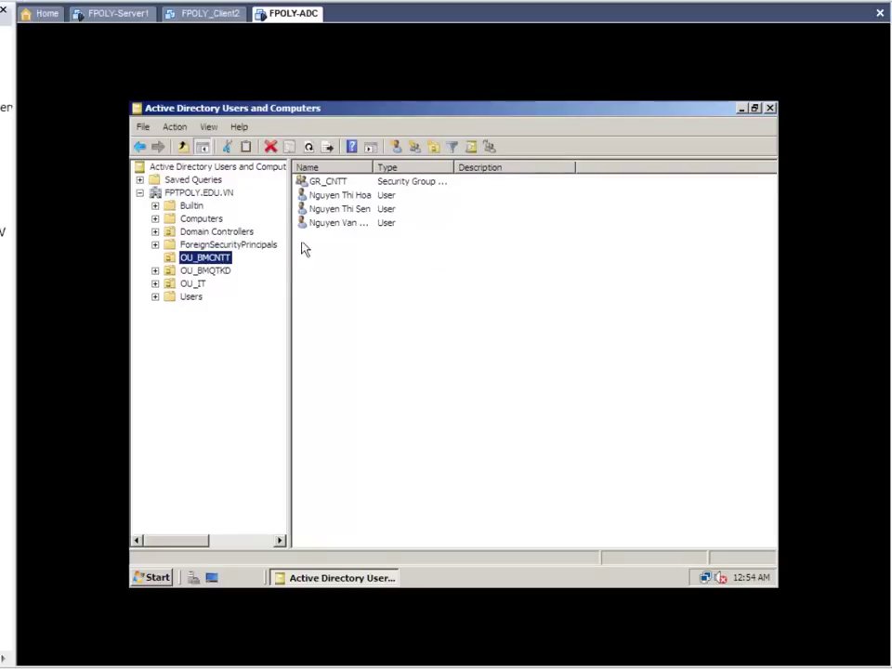
left_click(208, 271)
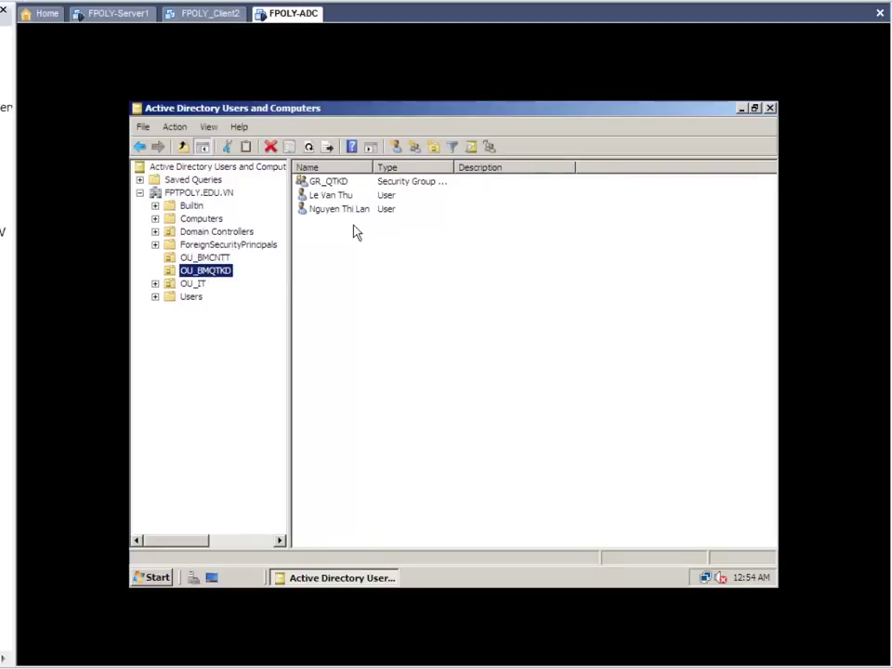
left_click(198, 284)
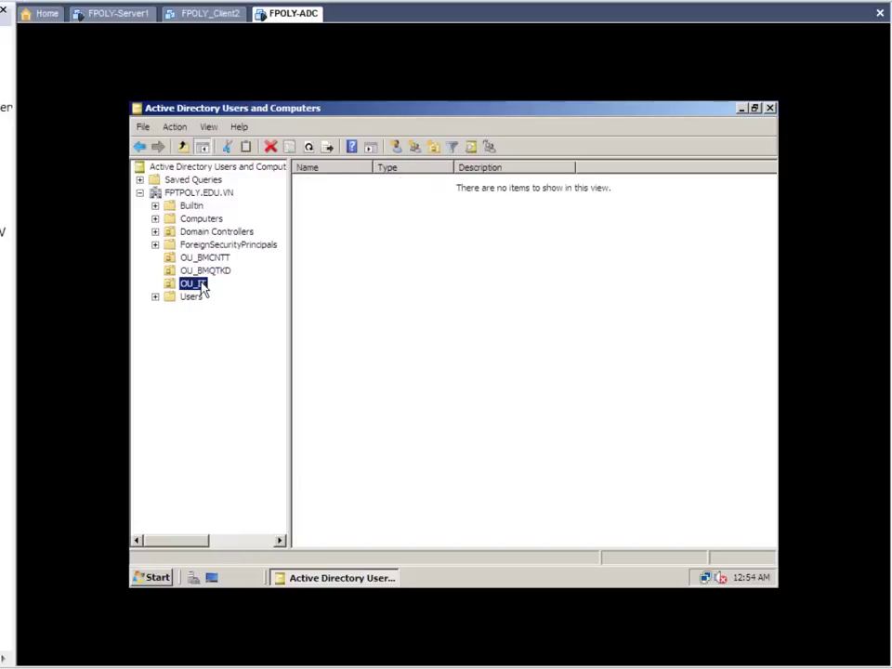
right_click(357, 254)
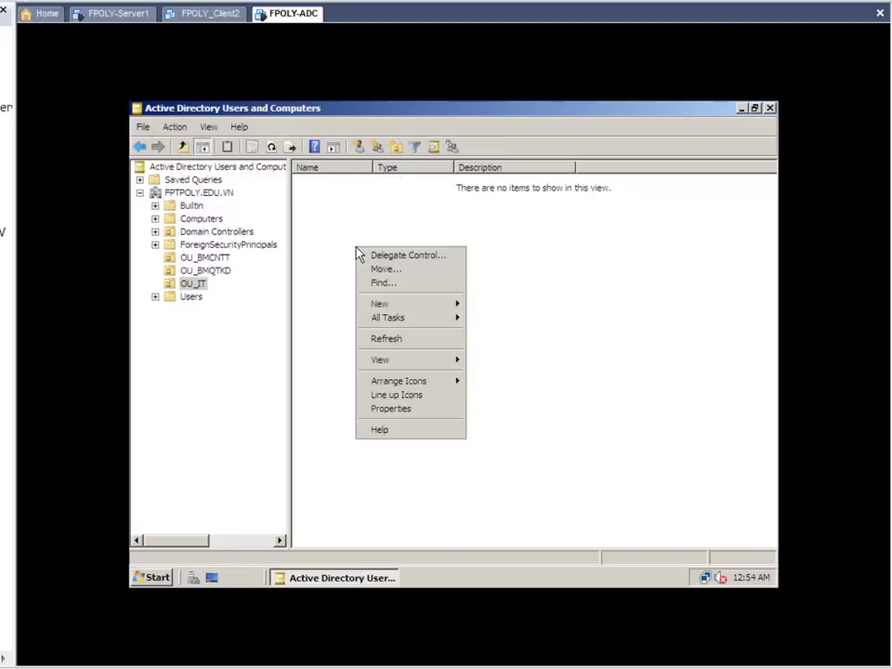
mouse_move(430, 304)
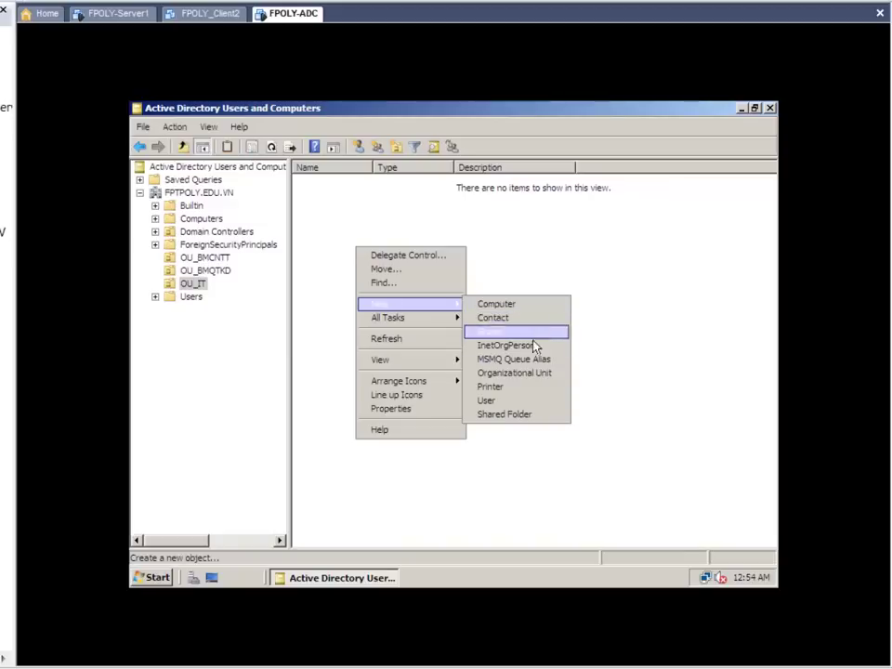
left_click(520, 401)
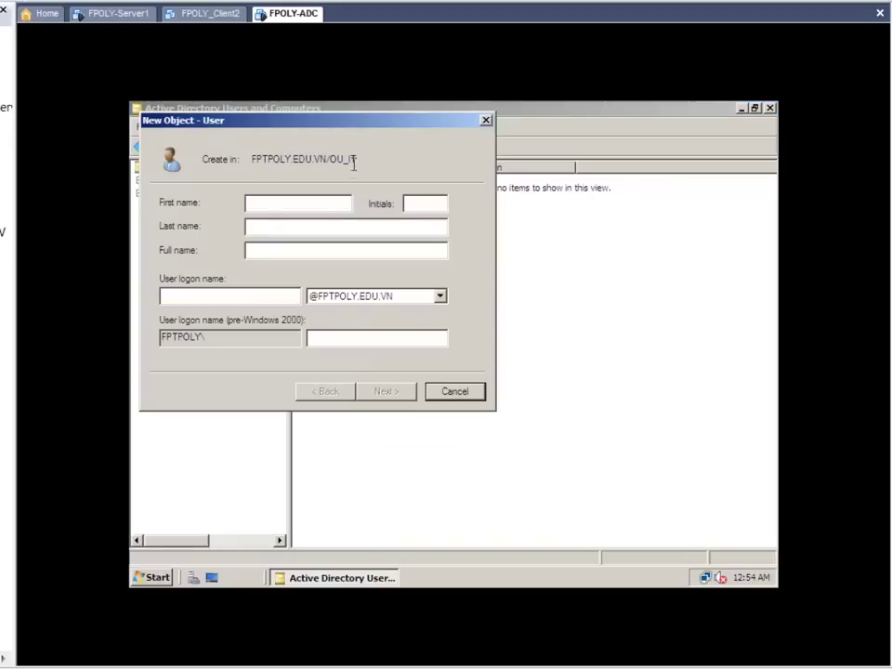
left_click_drag(355, 127, 545, 231)
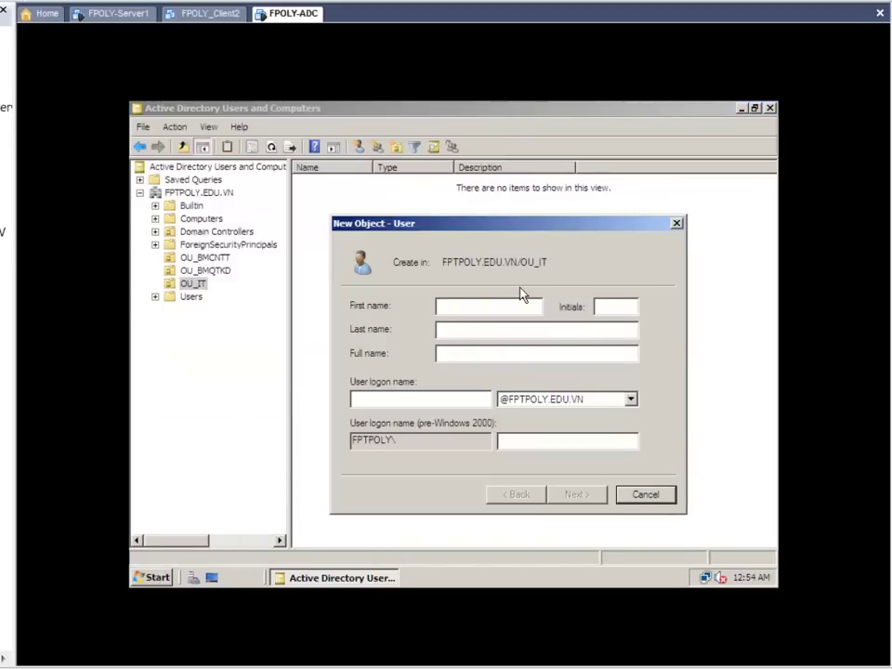
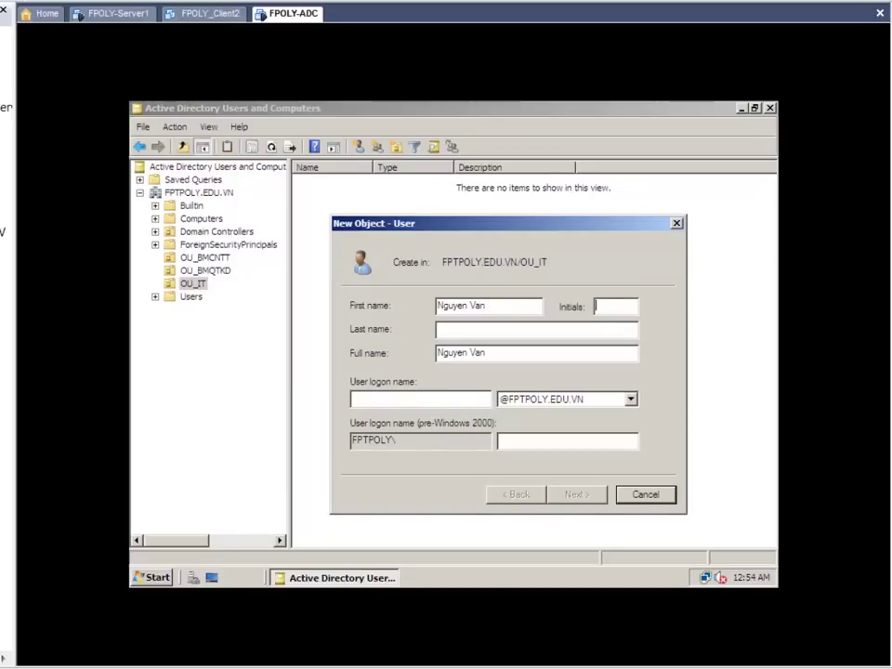
key("Tab")
key("Tab")
key("Tab")
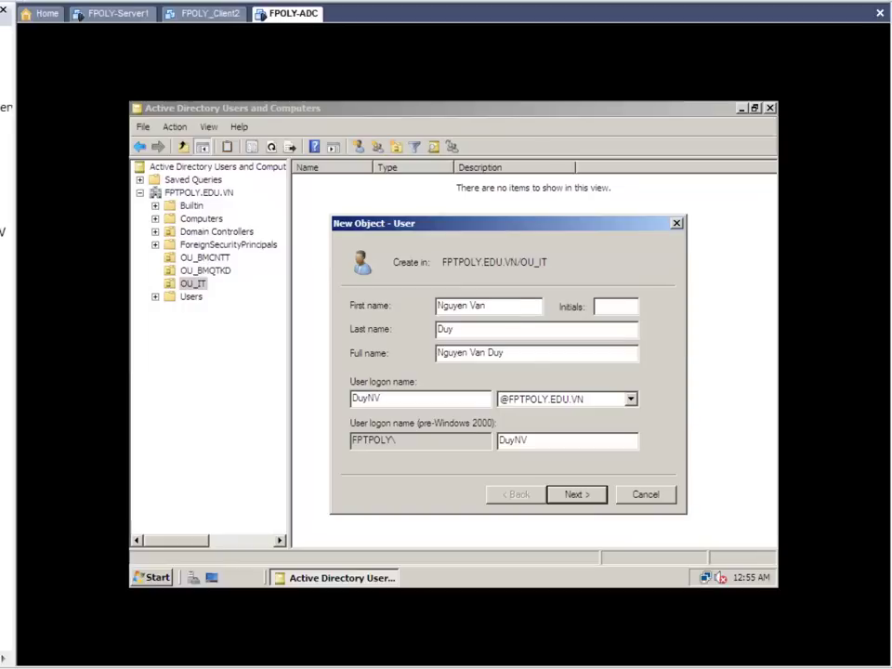
left_click(592, 492)
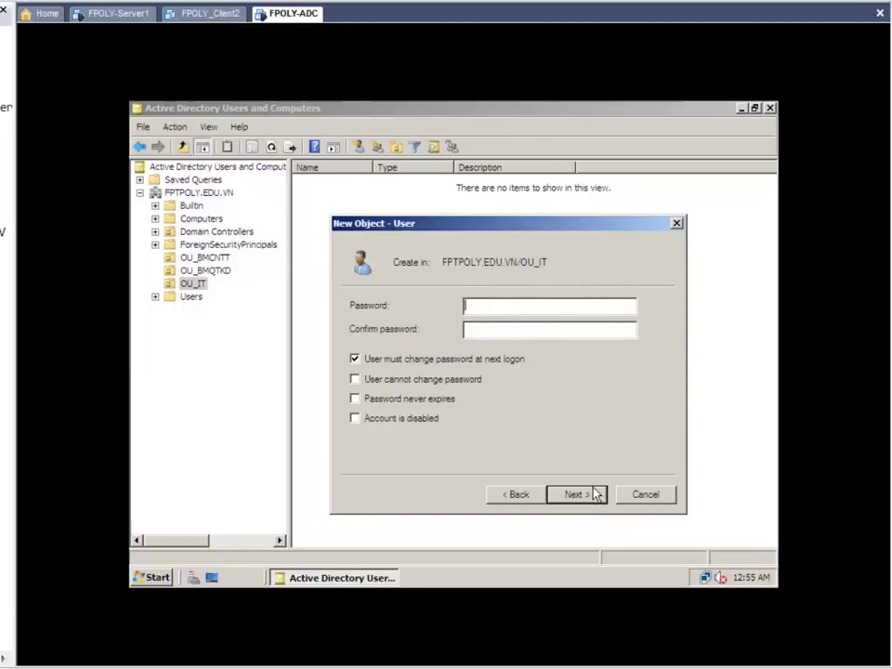
left_click(387, 362)
left_click(485, 308)
type("123456")
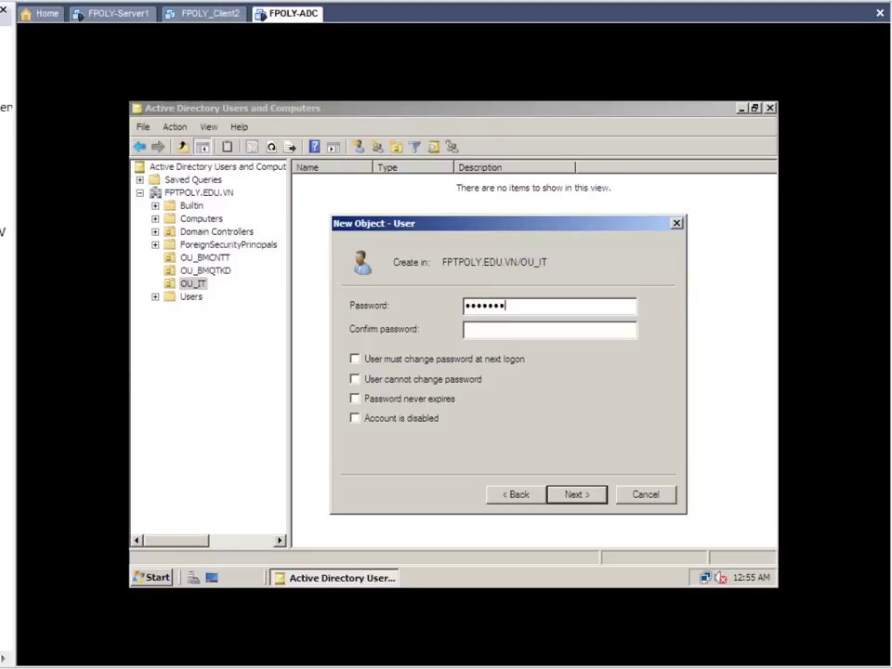
key("Tab")
type("123")
left_click(590, 498)
left_click(576, 495)
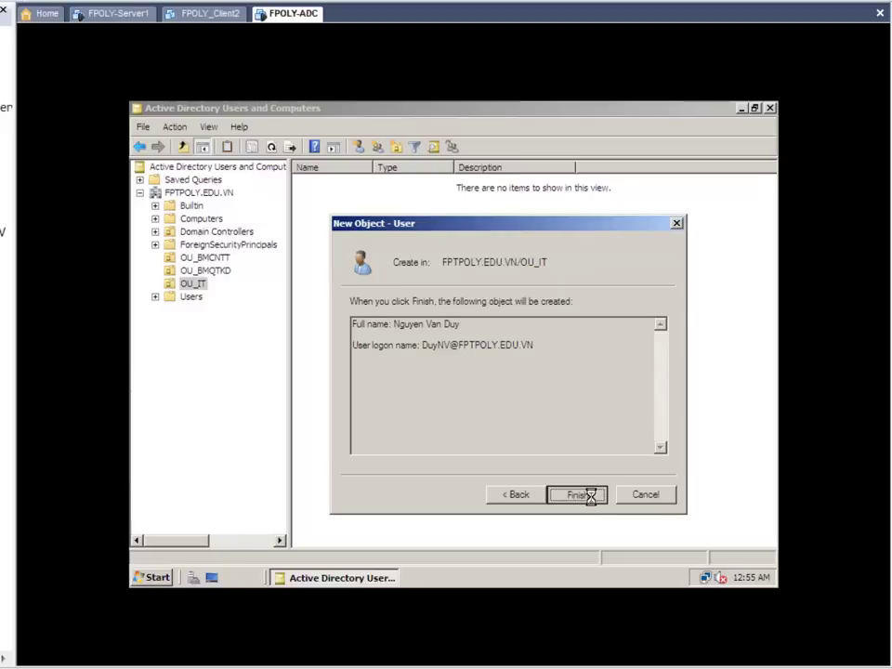
left_click(442, 329)
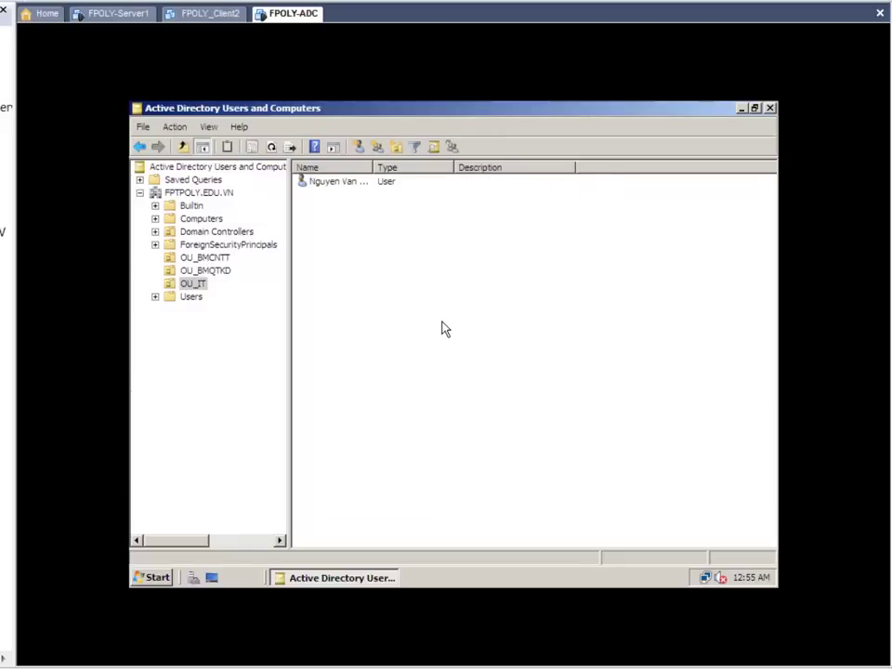
right_click(442, 324)
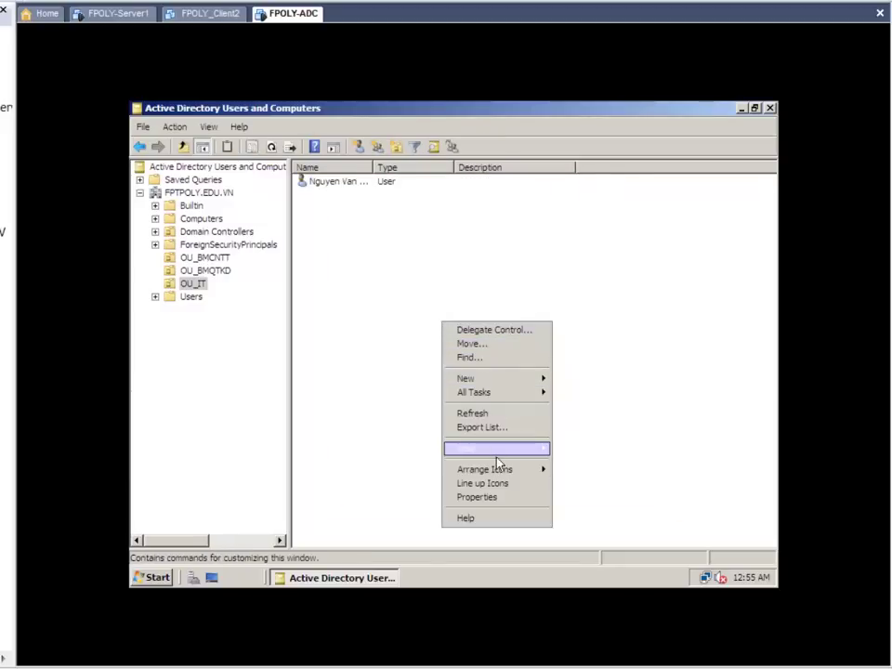
left_click(494, 413)
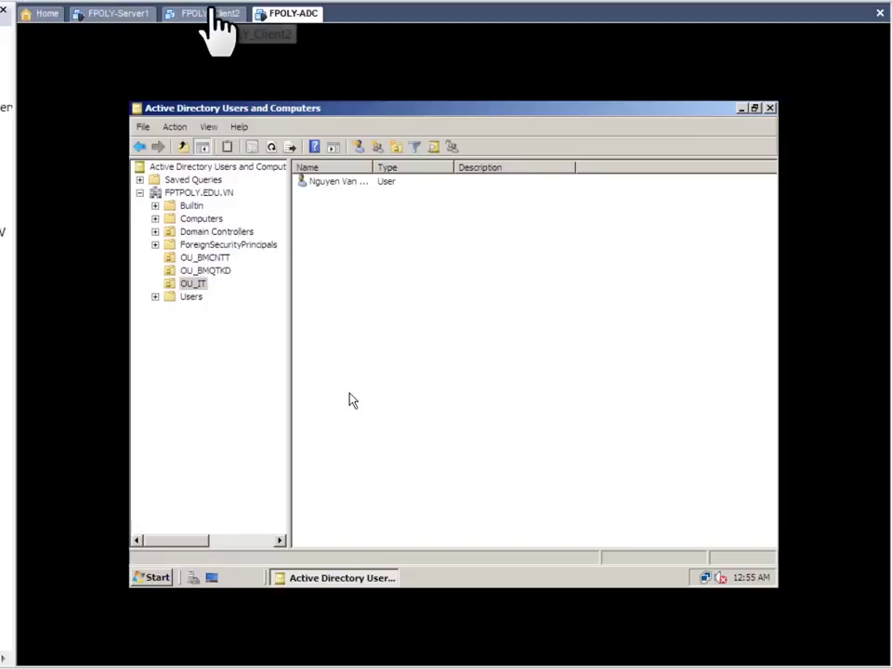
left_click(116, 15)
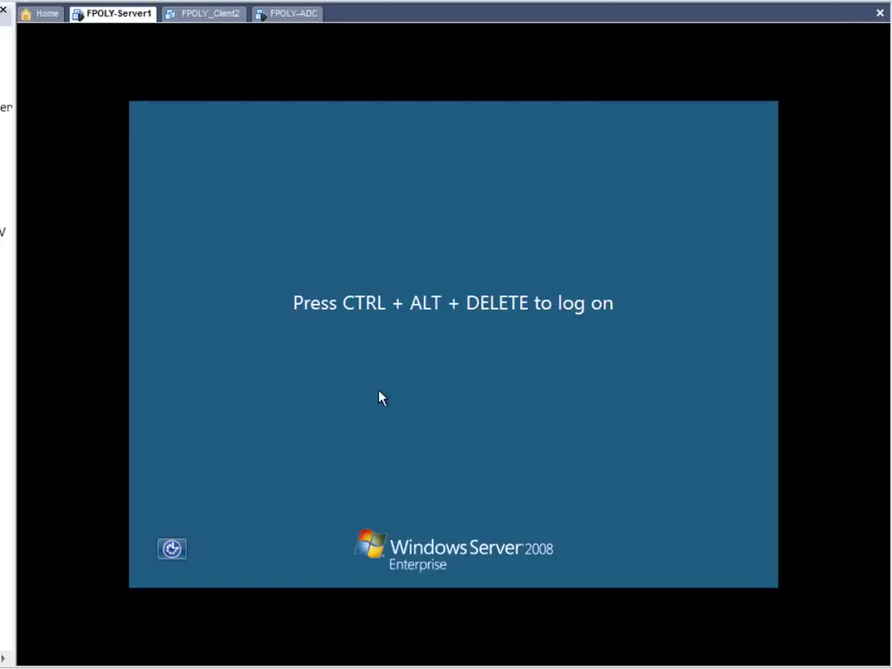
key("ctrl+alt+Delete")
type("123")
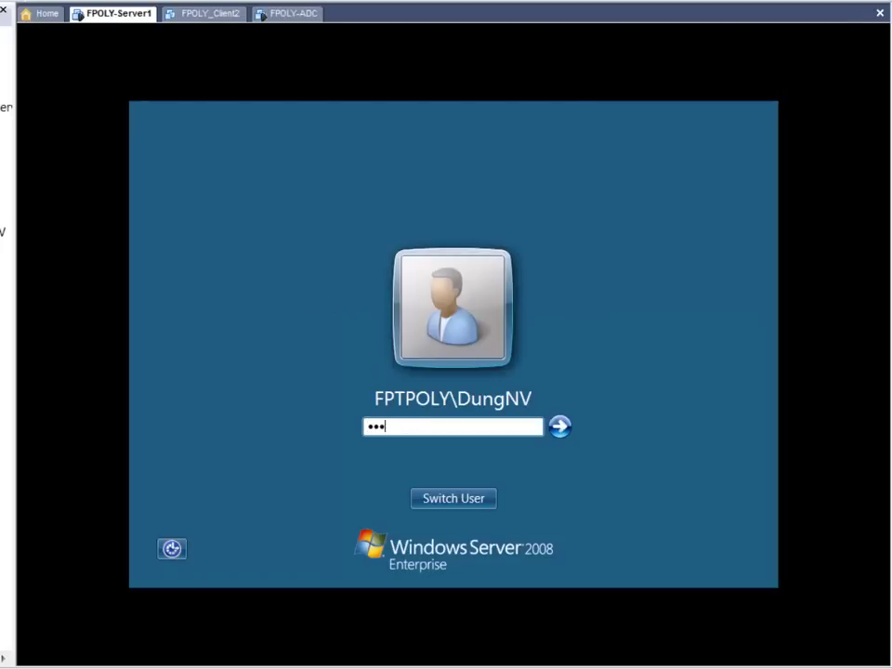
type("45678")
key("Return")
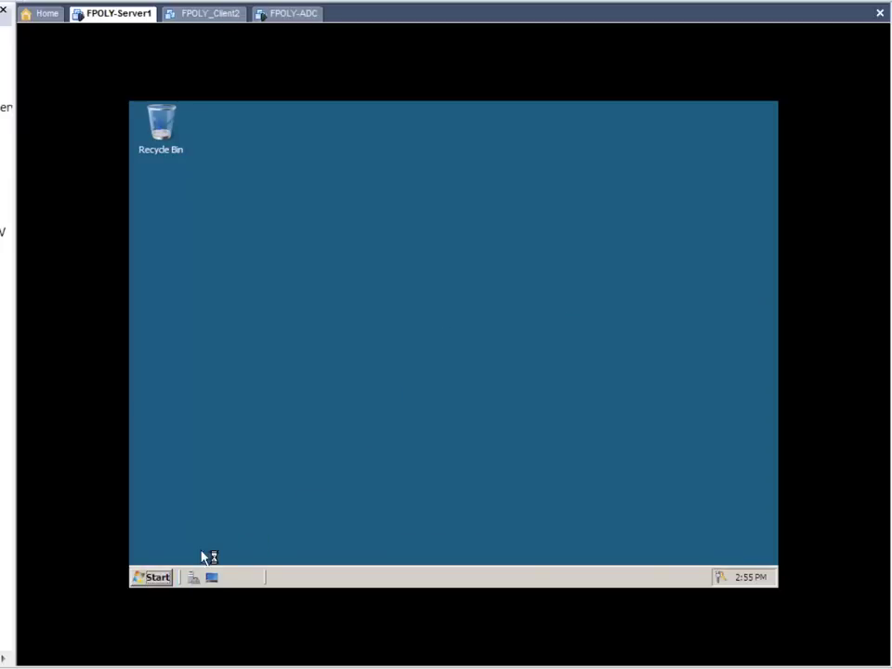
left_click(158, 578)
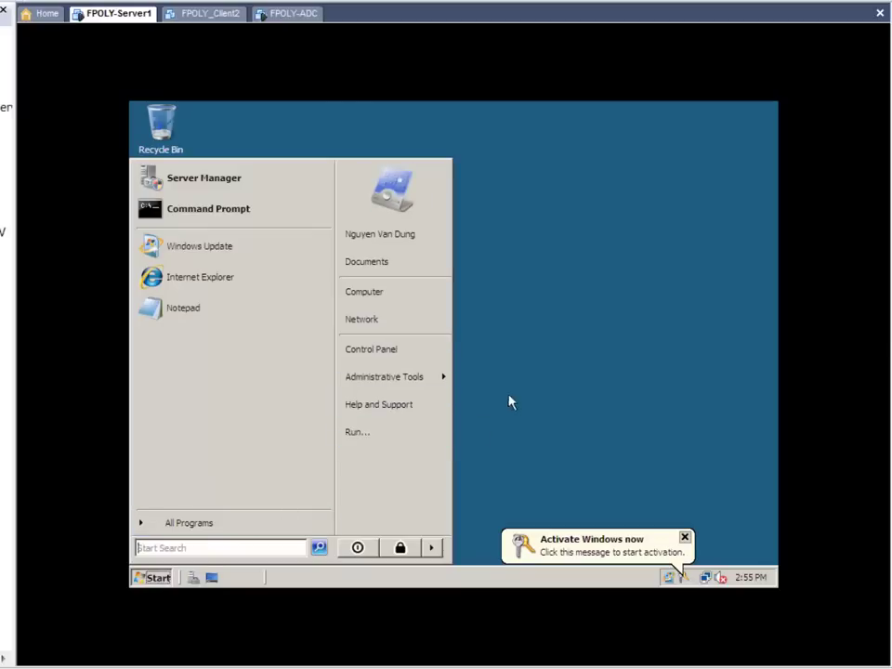
left_click(483, 405)
left_click(159, 578)
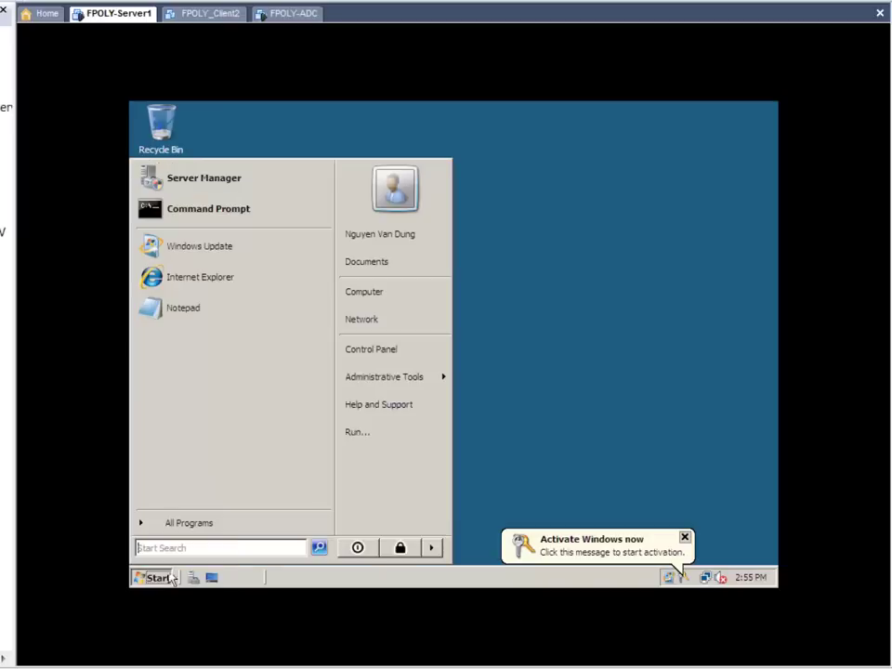
left_click(432, 548)
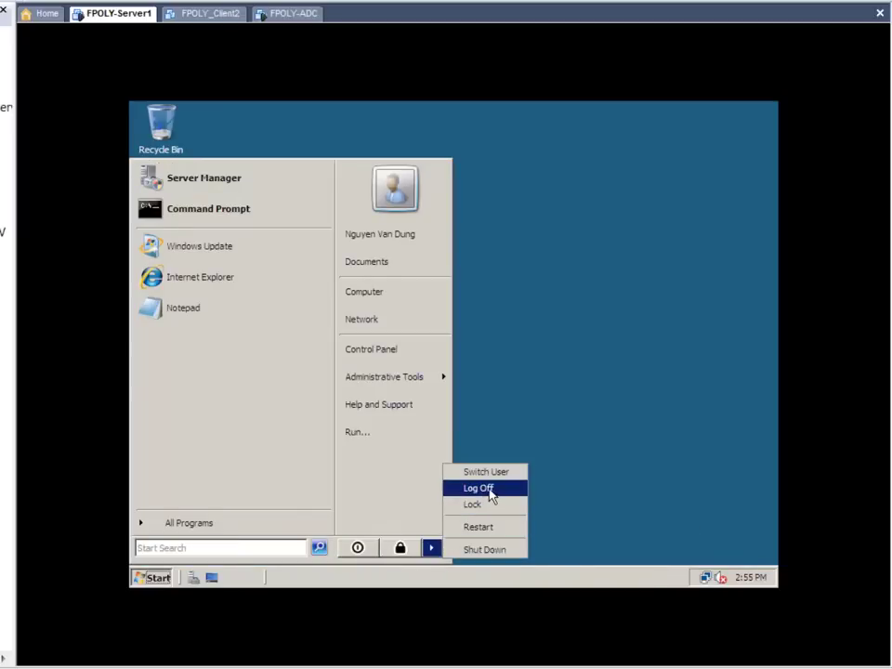
left_click(487, 491)
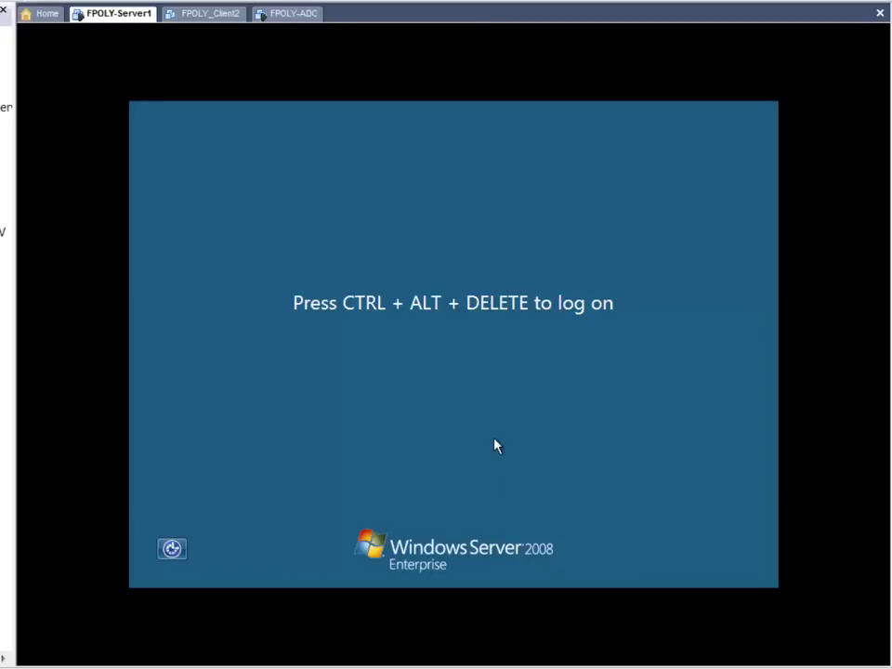
Step: Sign in as Administrator with its password via Switch User > Other User
key("ctrl+alt+Insert")
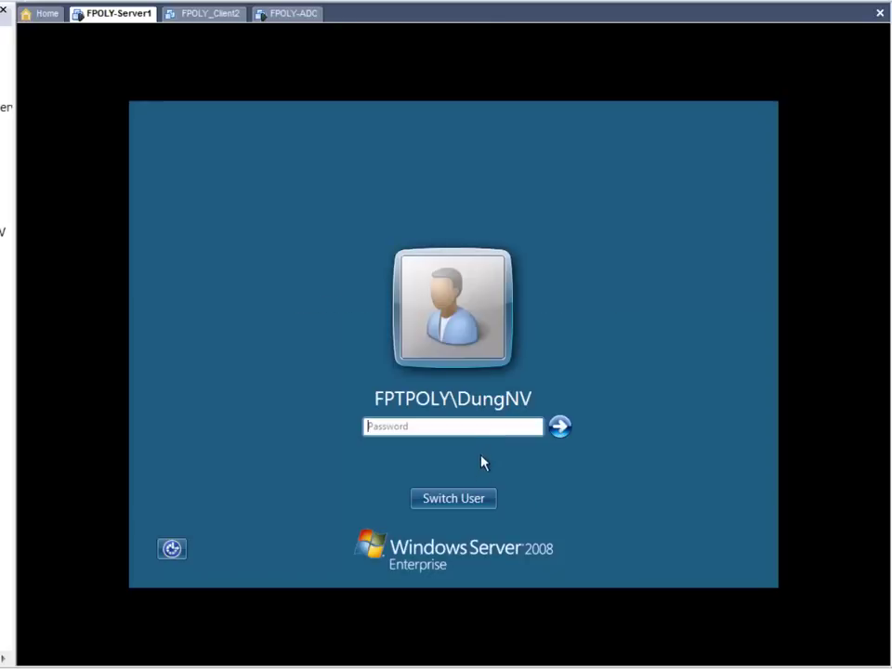
left_click(467, 500)
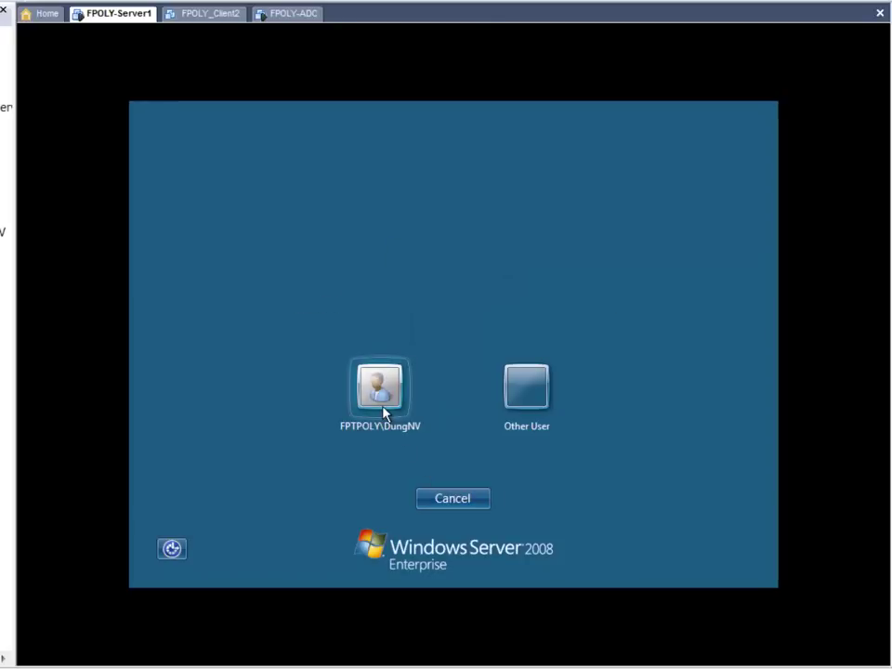
left_click(527, 389)
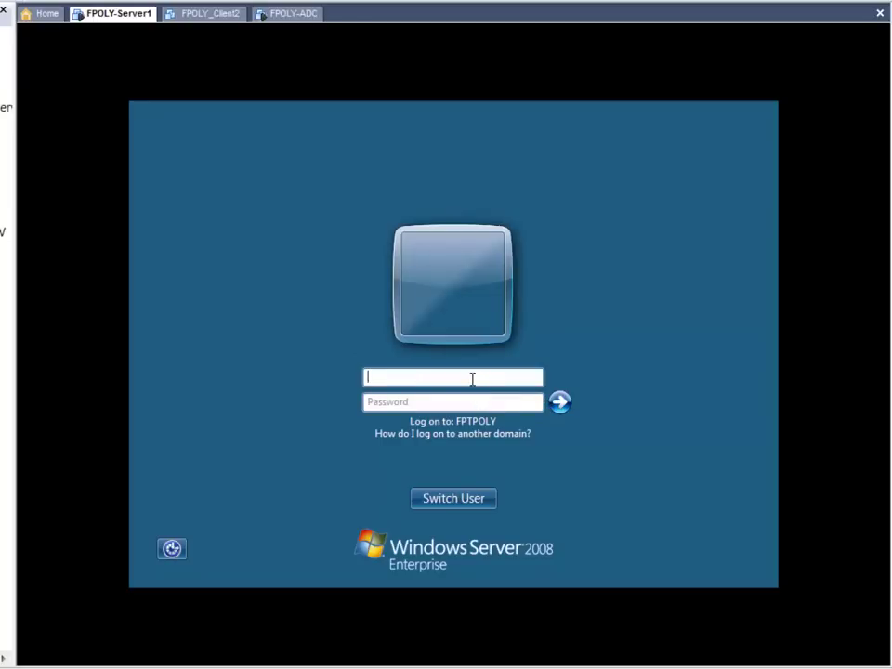
type("Administrator")
key("Tab")
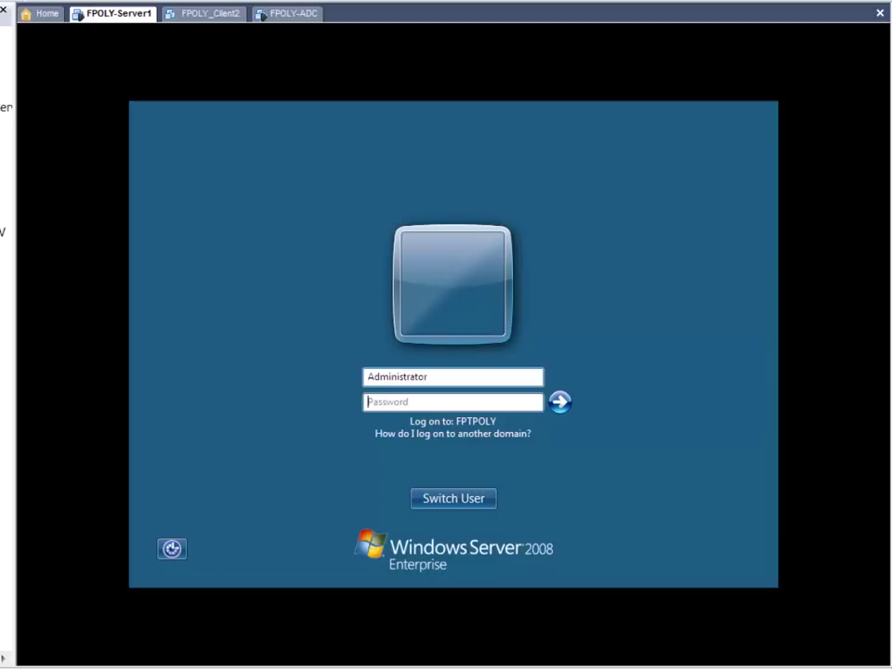
type("123456")
key("Return")
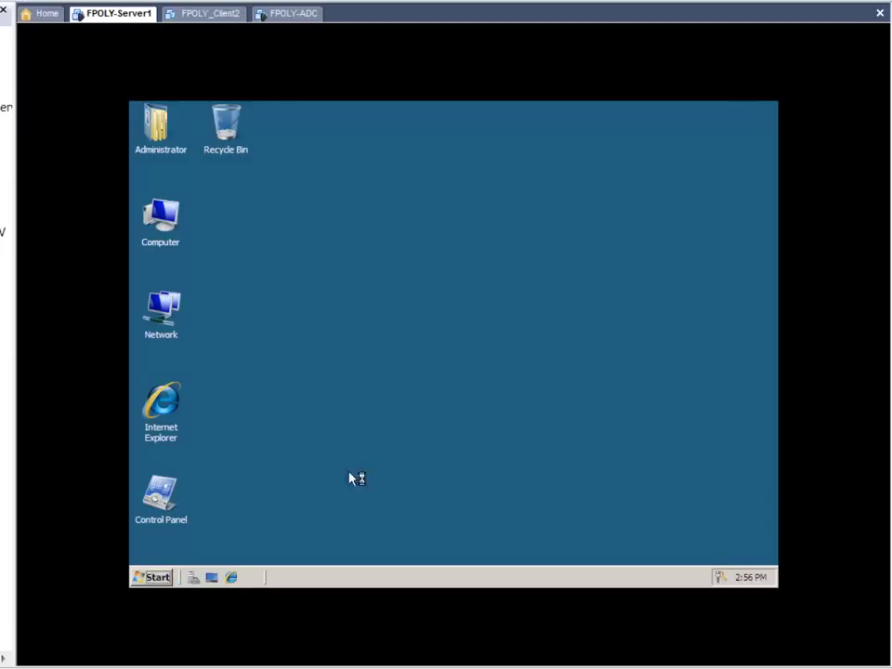
Step: Close Initial Configuration Tasks and launch Active Directory Users and Computers from Administrative Tools
left_click(163, 575)
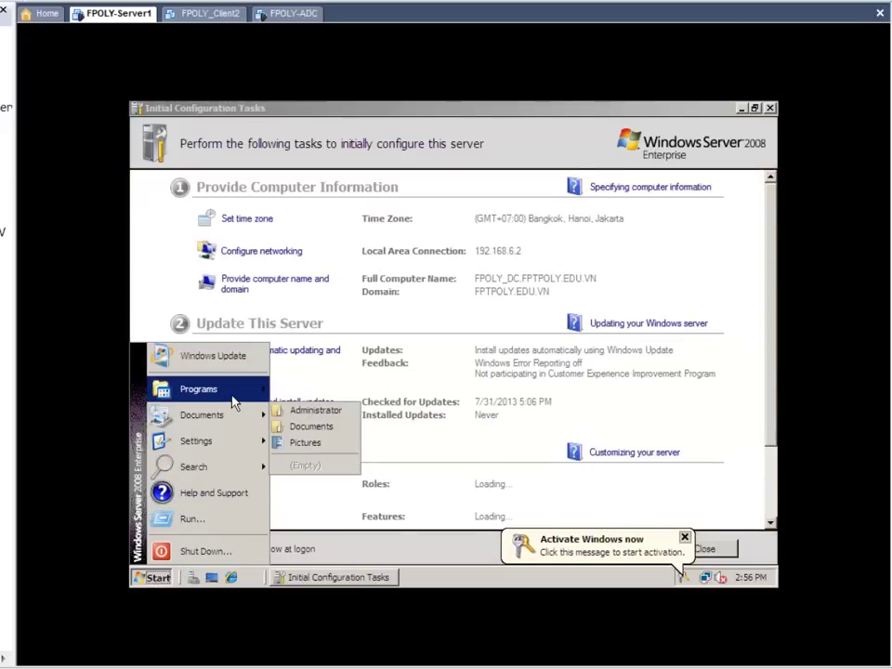
left_click(771, 109)
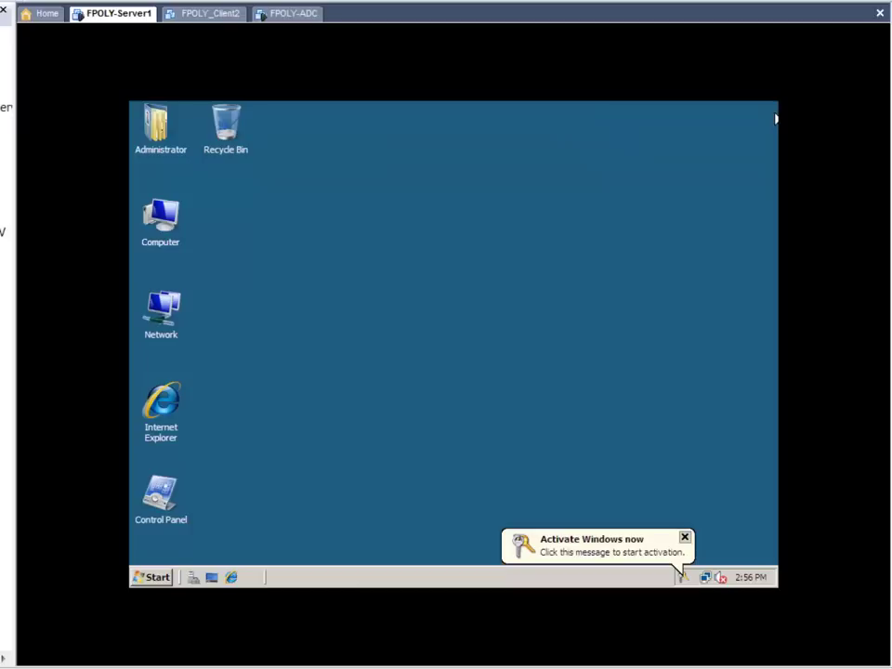
left_click(158, 577)
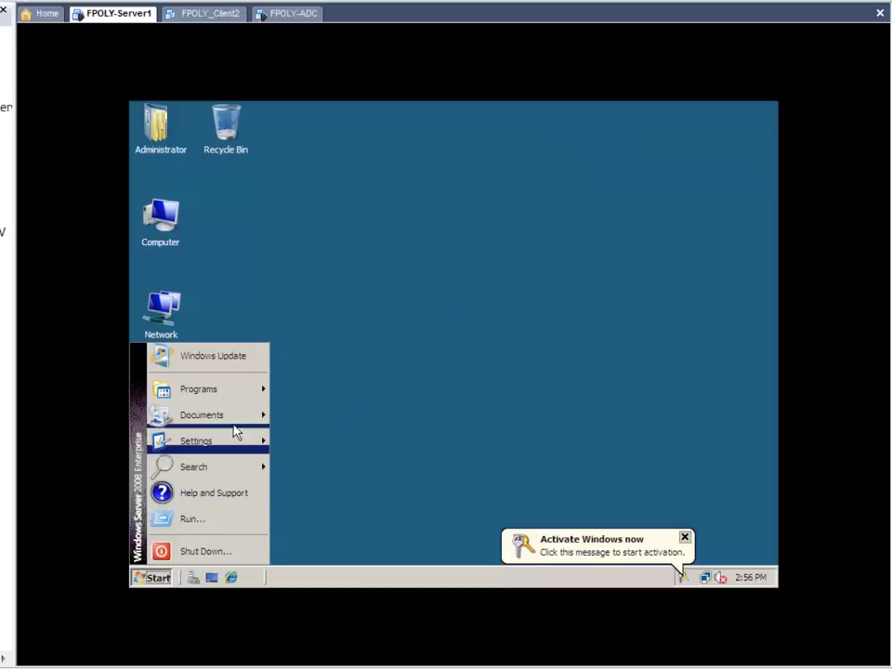
mouse_move(249, 397)
mouse_move(351, 406)
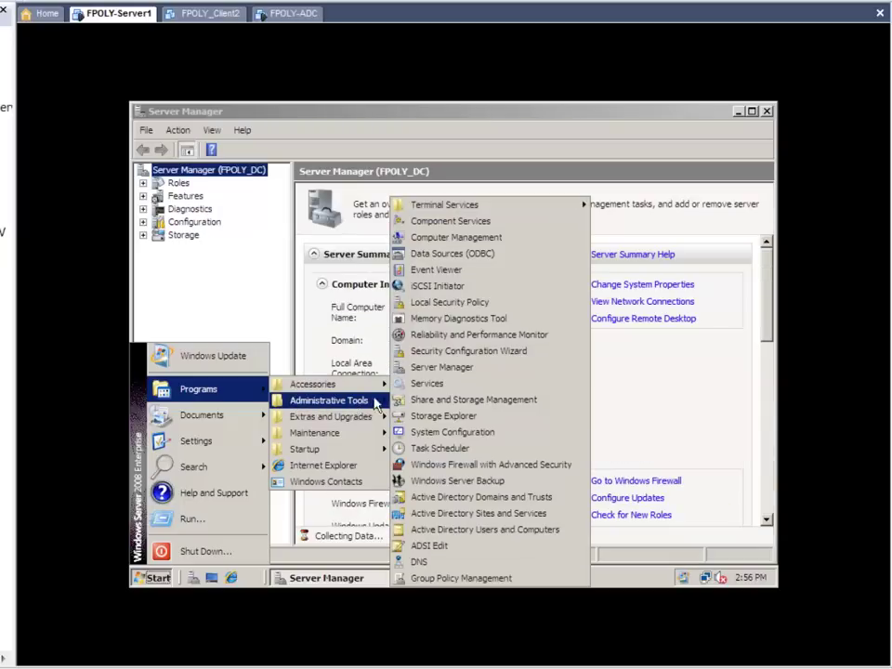
left_click(472, 531)
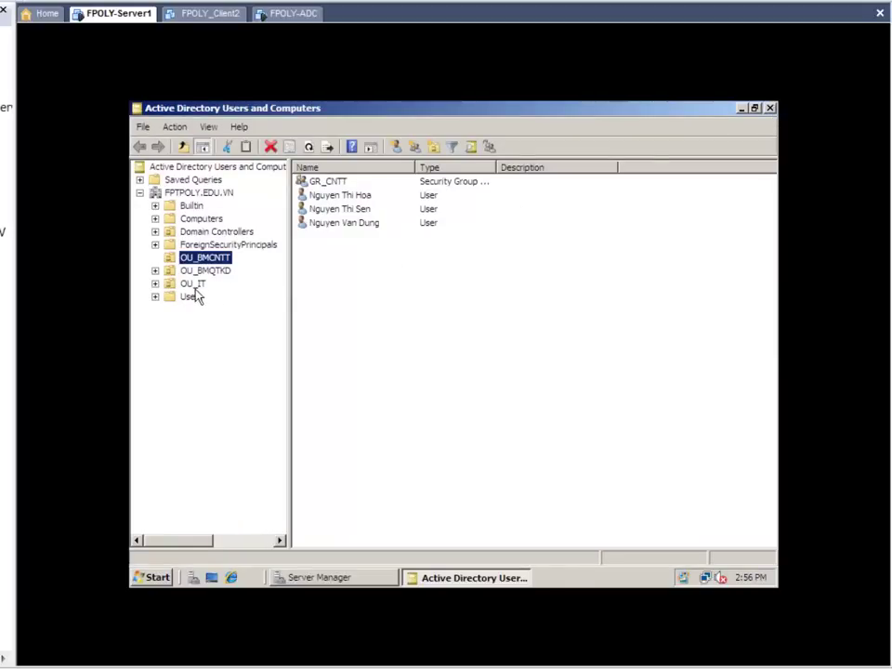
Step: Check OU_IT's users and the Domain Controllers list showing FPOLY_DC and FPOLY-SRV-02
left_click(192, 285)
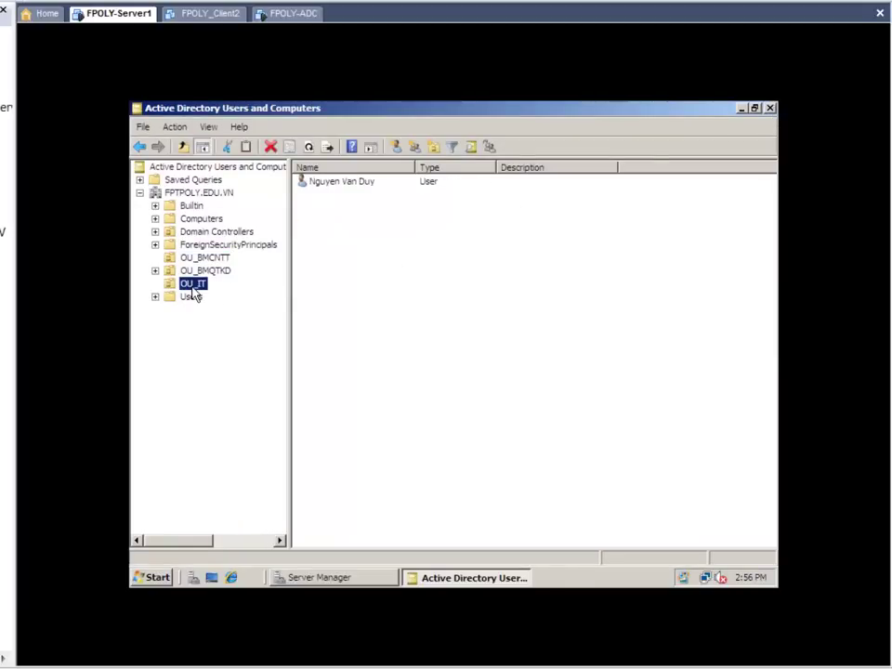
left_click(369, 185)
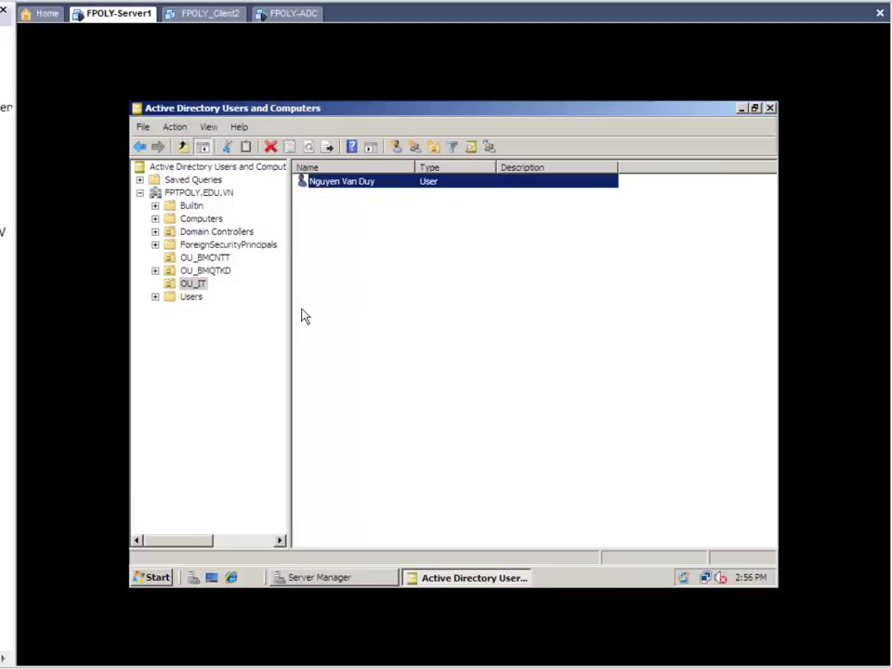
left_click(193, 193)
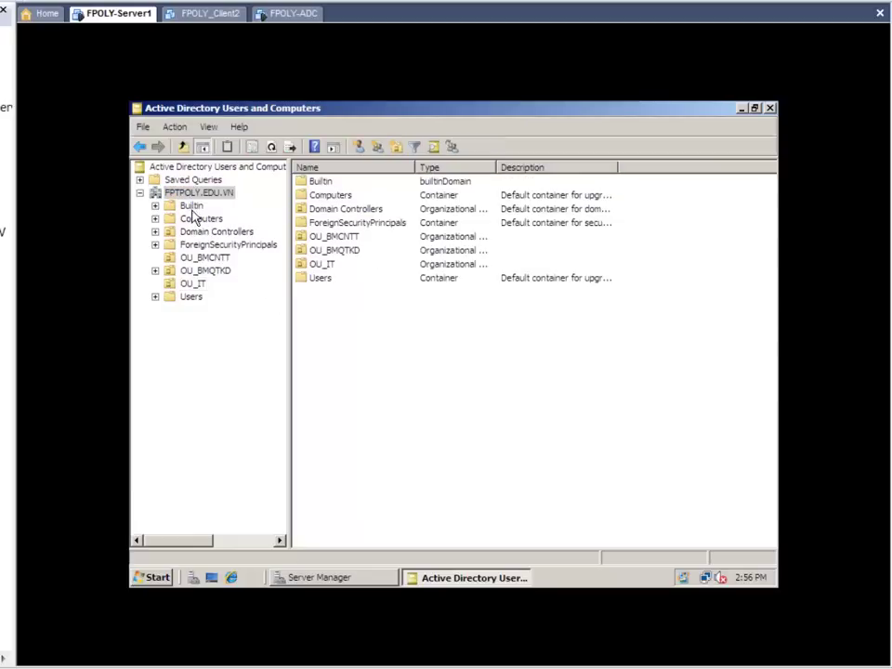
left_click(218, 234)
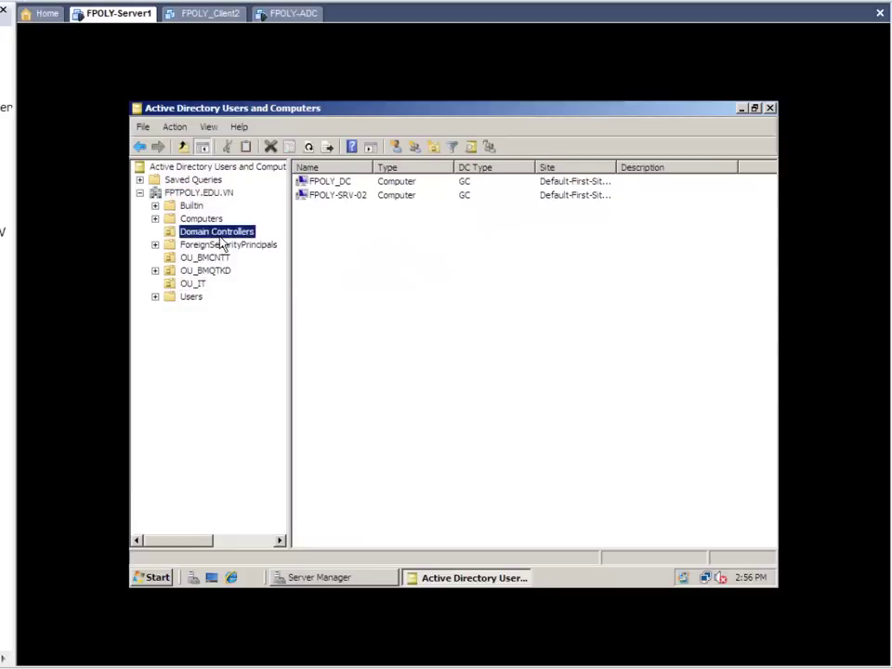
left_click_drag(374, 167, 426, 168)
left_click(363, 185)
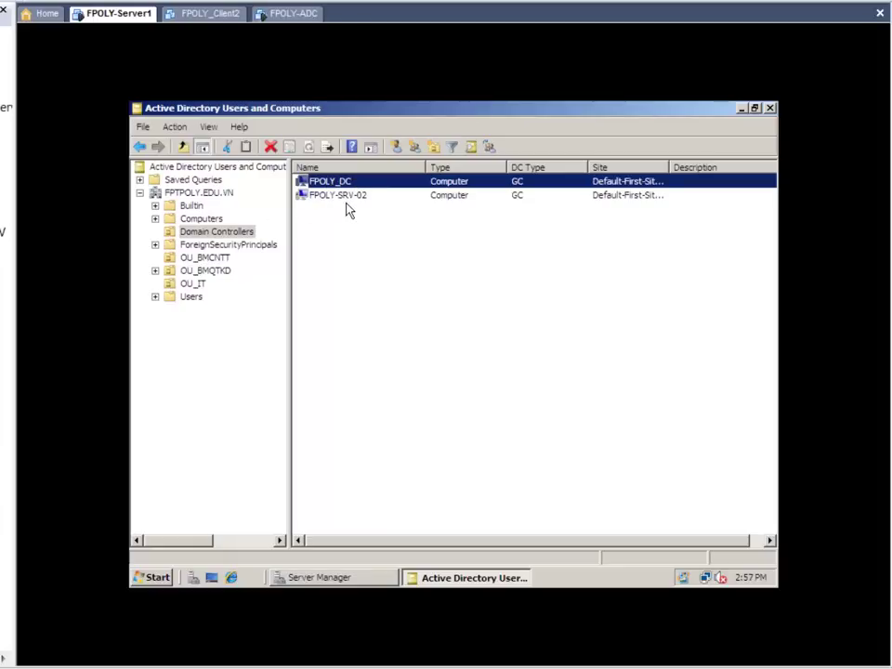
left_click(345, 208)
left_click(349, 198)
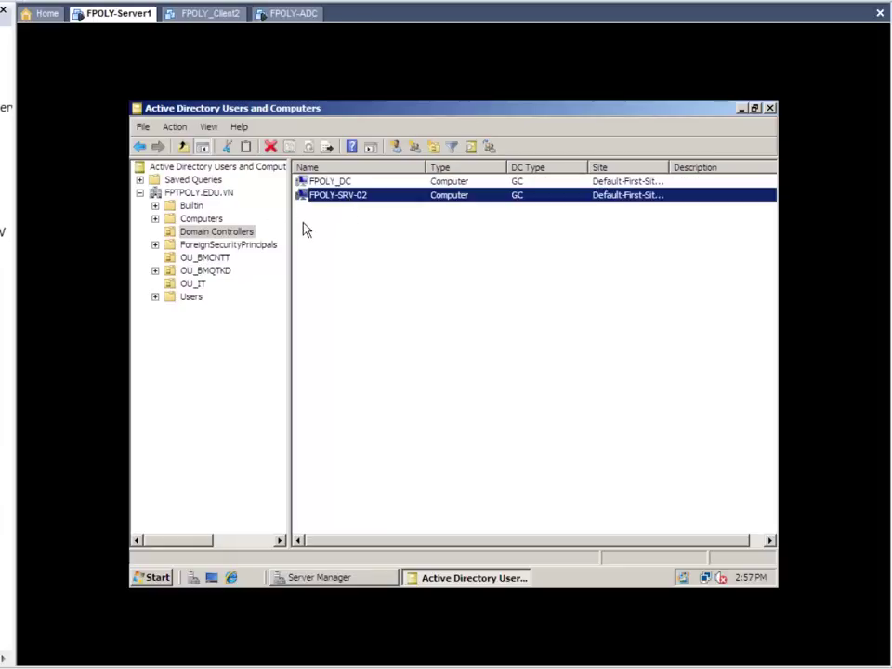
left_click(216, 273)
left_click(210, 283)
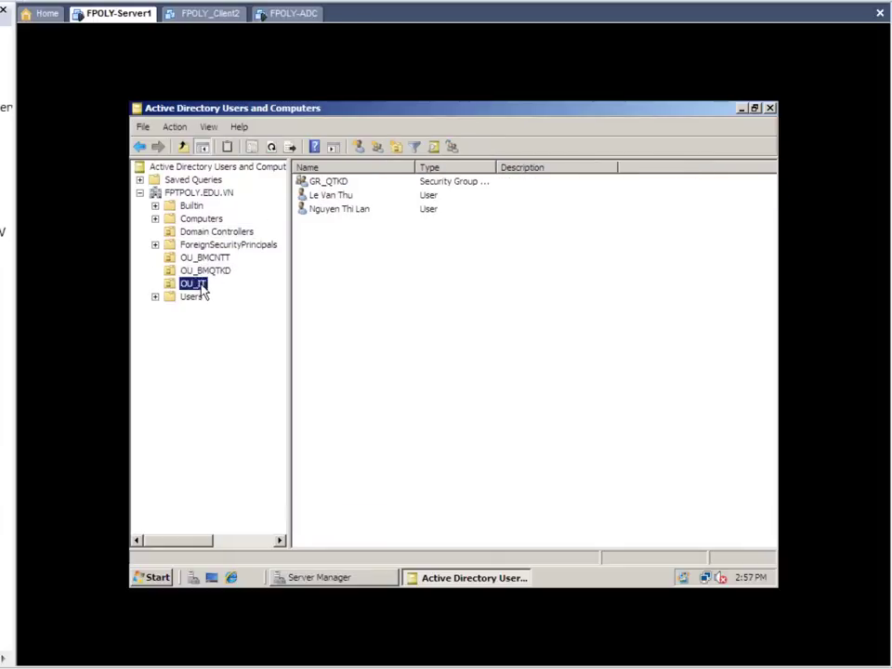
right_click(378, 245)
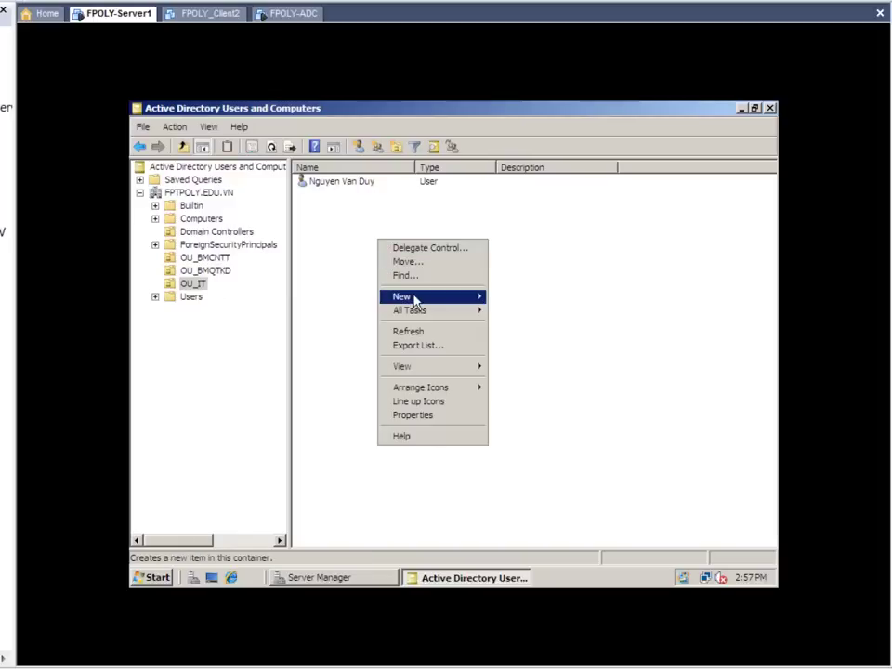
mouse_move(416, 295)
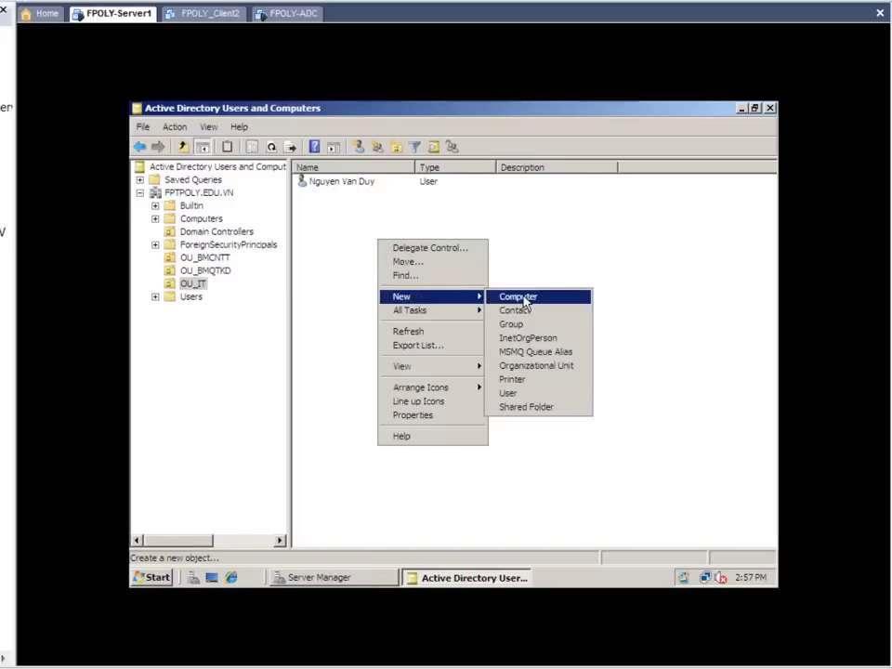
left_click(547, 394)
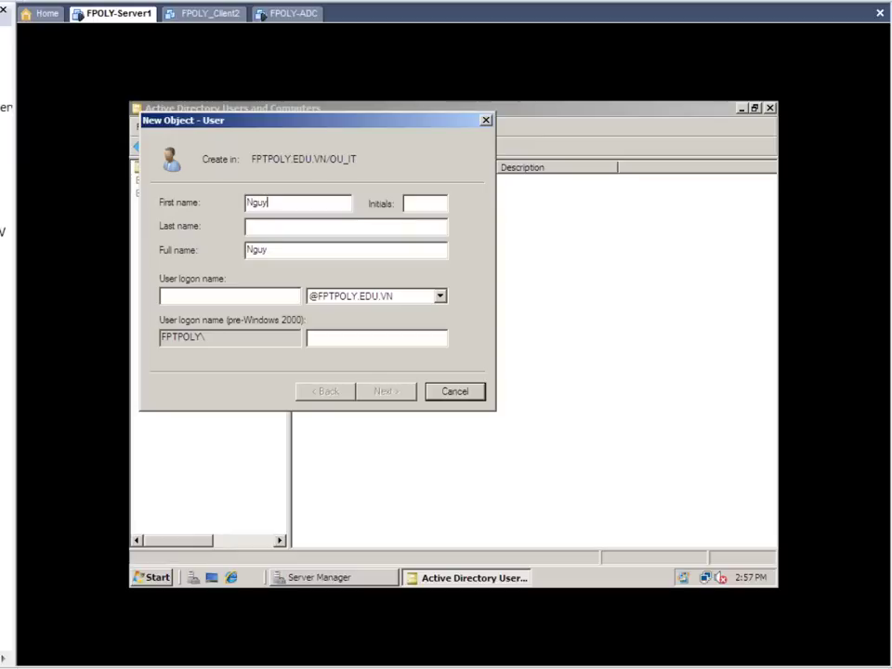
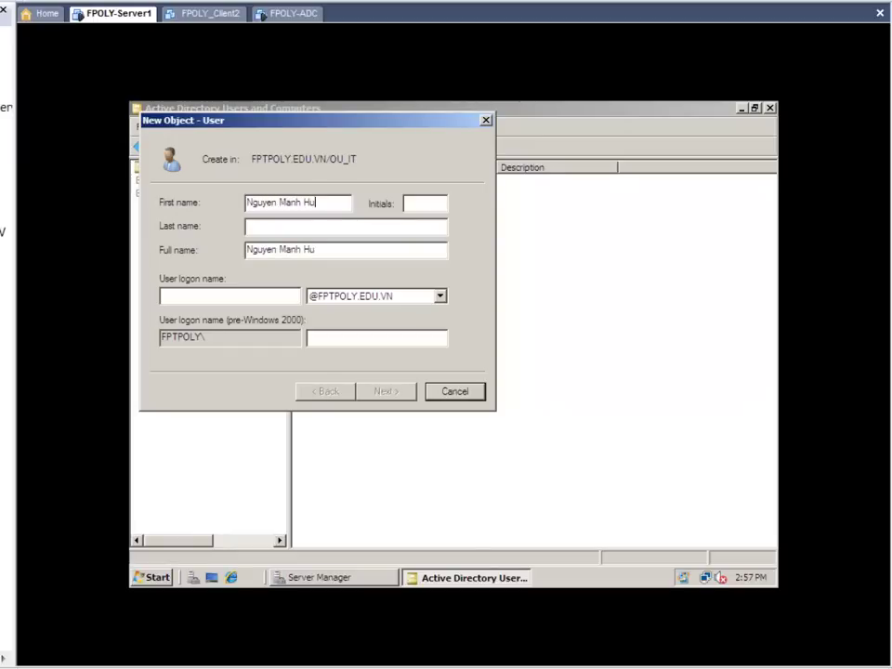
left_click(303, 228)
type("Hung")
key("Tab")
key("Tab")
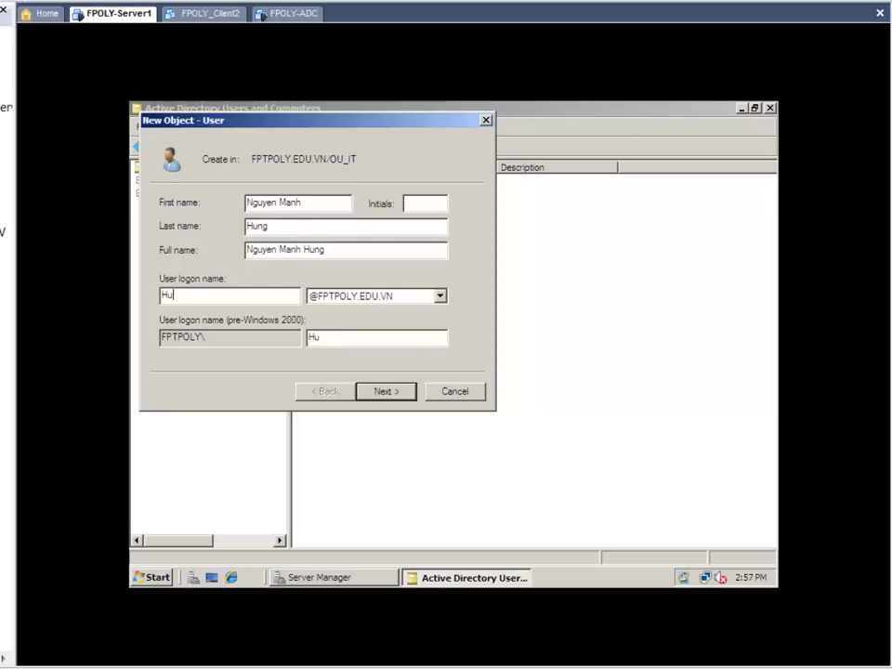
left_click(391, 393)
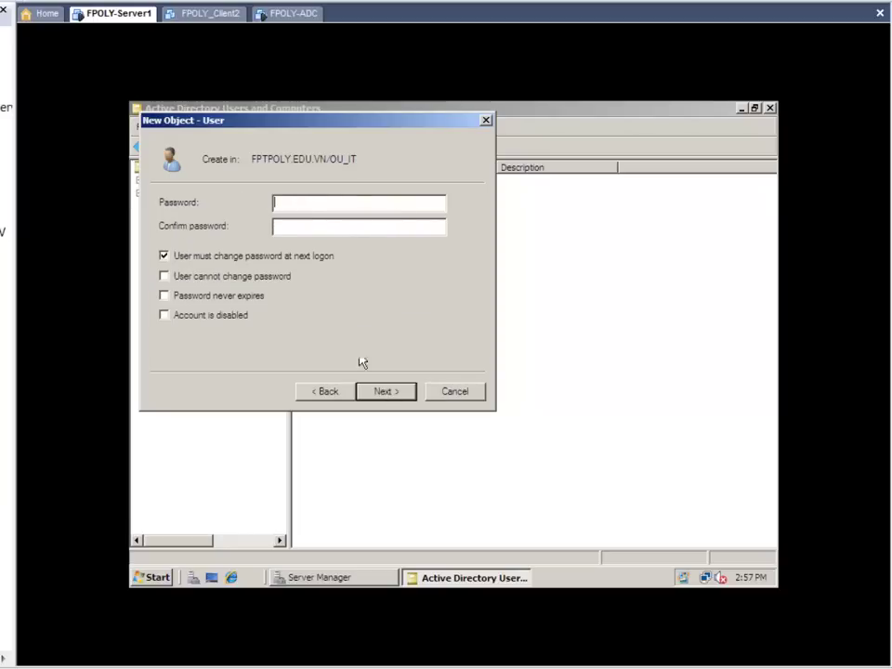
left_click(240, 256)
left_click(291, 206)
type("******")
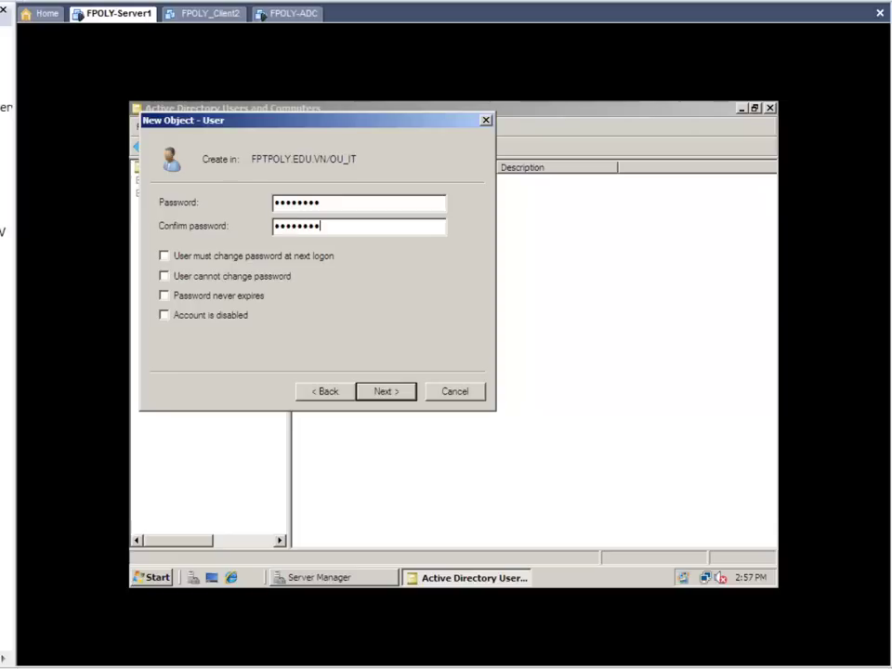
left_click(400, 391)
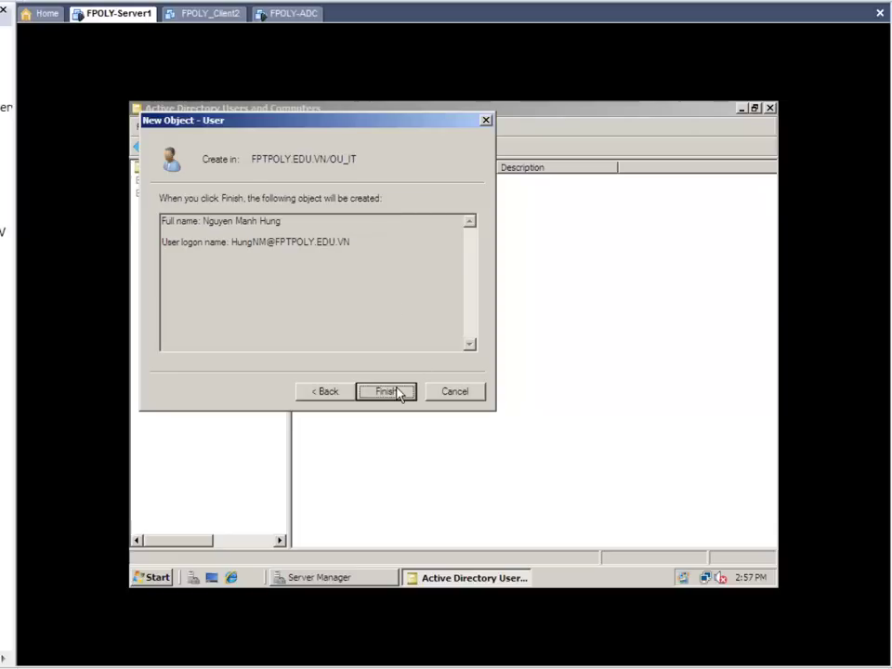
left_click(395, 388)
left_click(401, 393)
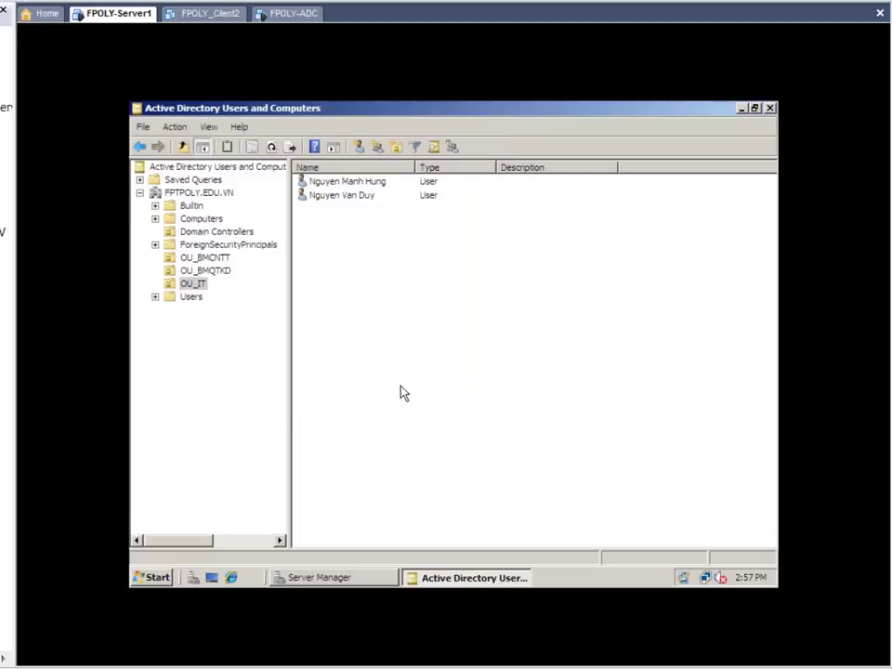
key("ctrl+alt")
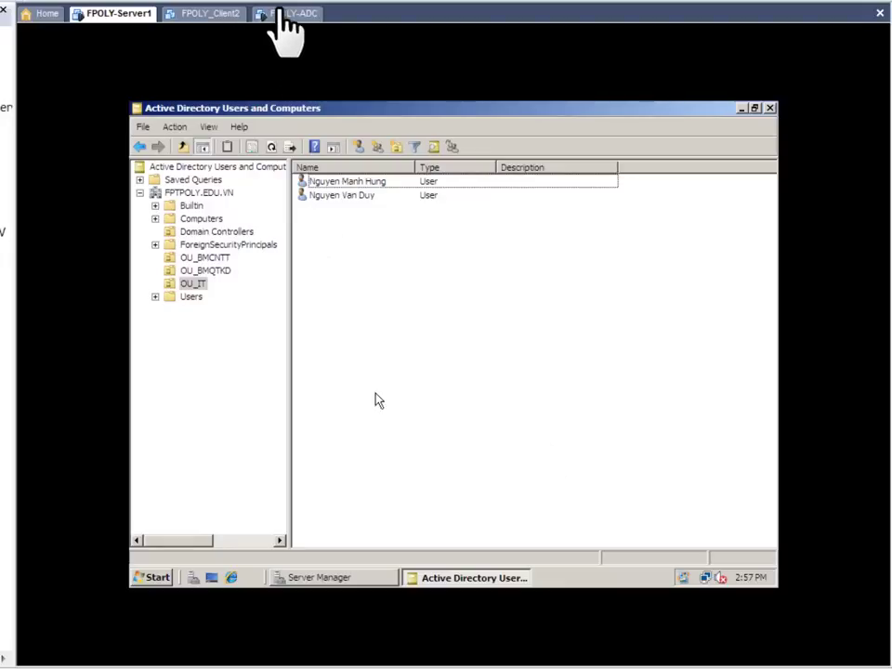
Step: On the FPOLY-ADC machine, refresh OU_IT to show both replicated user accounts
left_click(279, 14)
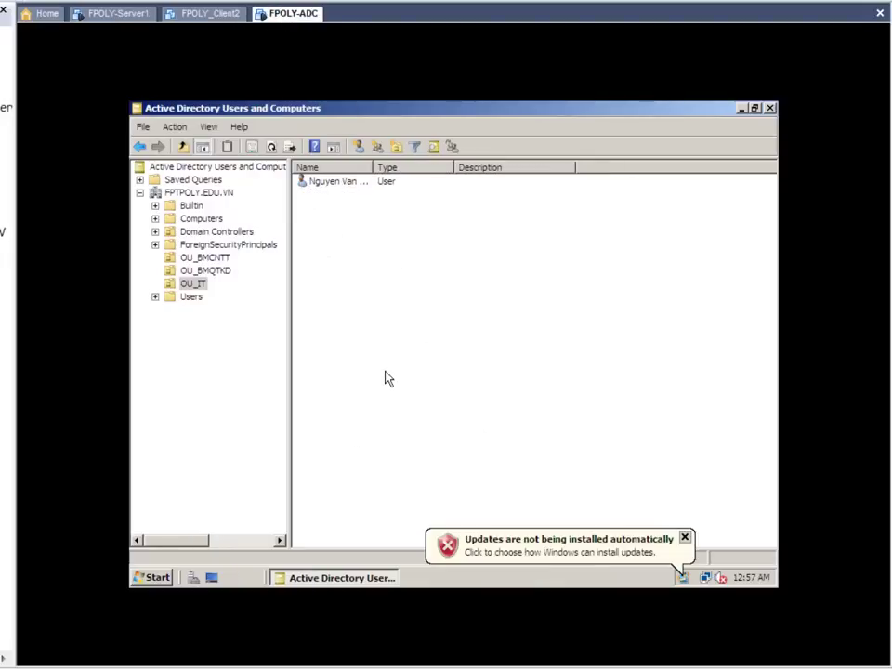
right_click(389, 378)
left_click(413, 256)
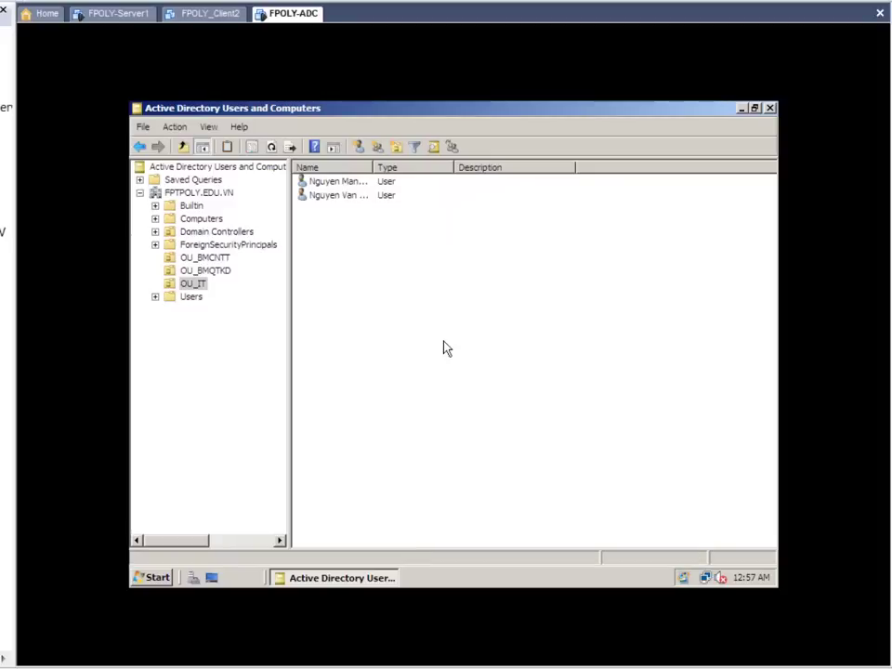
Step: Open the IPv4 properties of FPOLY-ADC's Local Area Connection
left_click(211, 576)
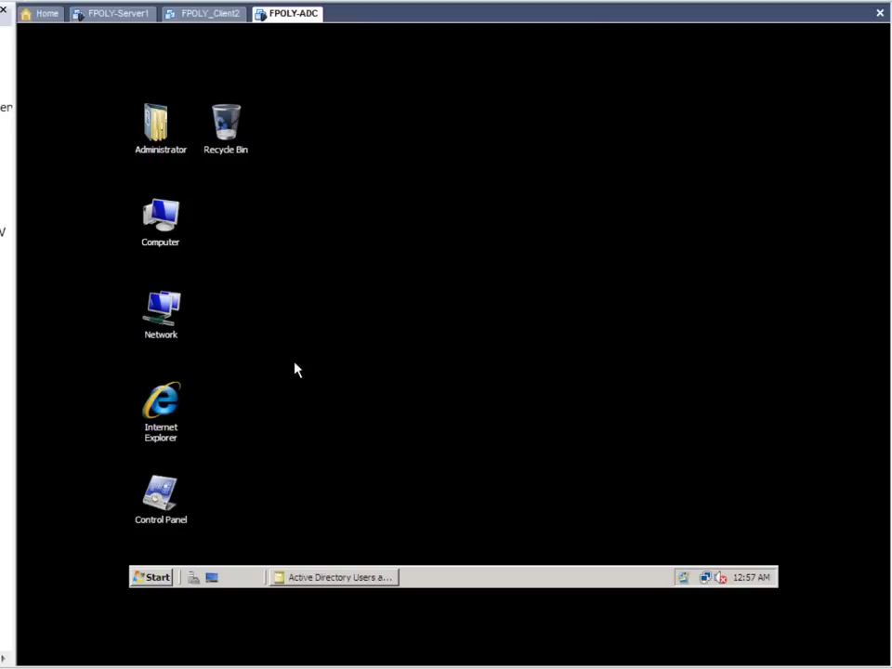
right_click(173, 332)
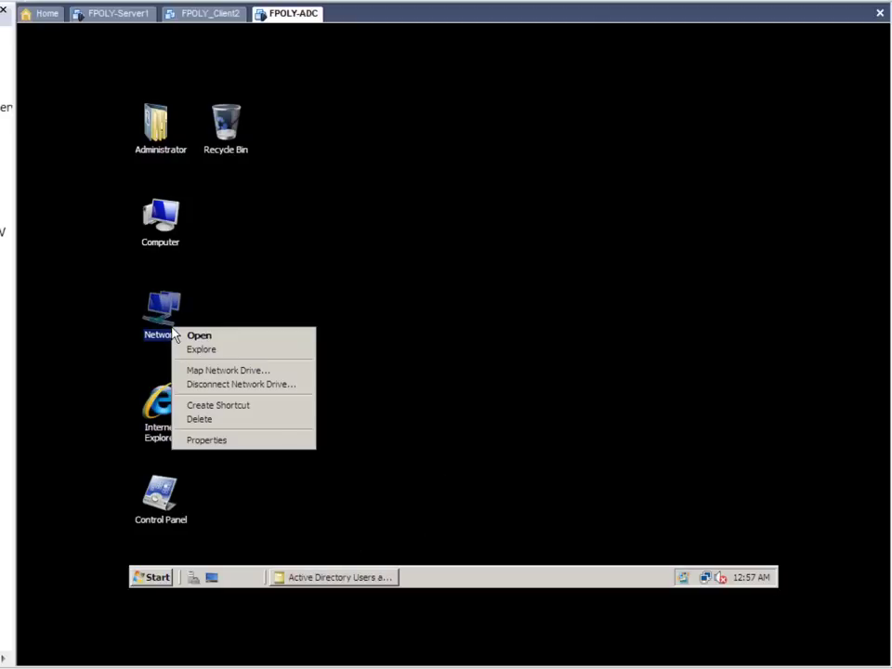
left_click(252, 438)
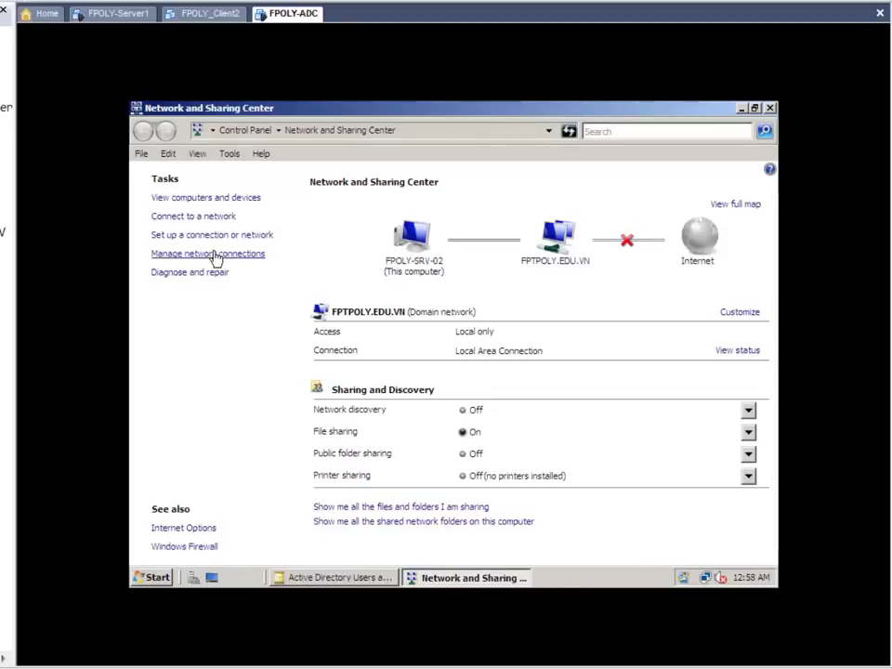
left_click(214, 256)
right_click(220, 257)
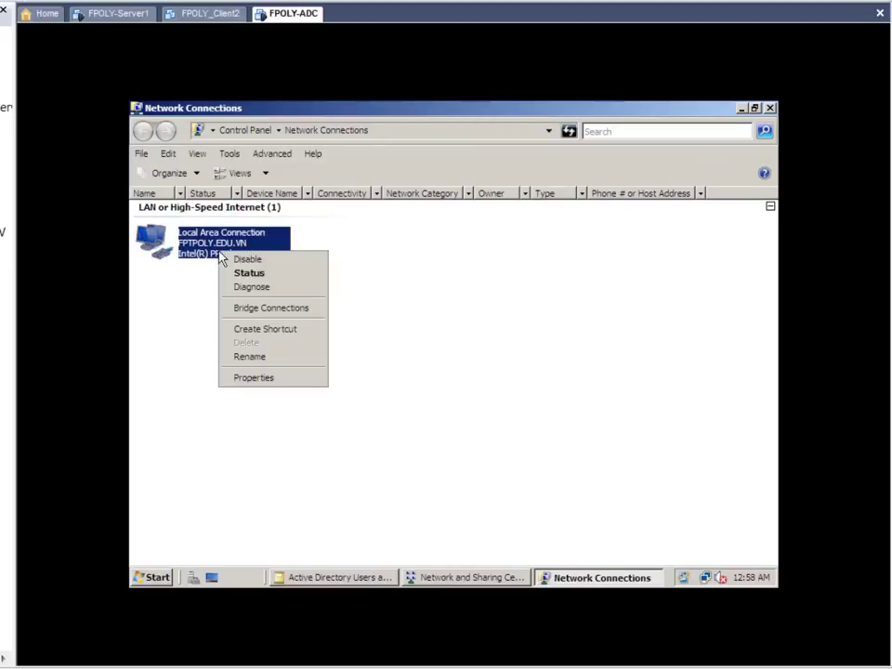
left_click(251, 378)
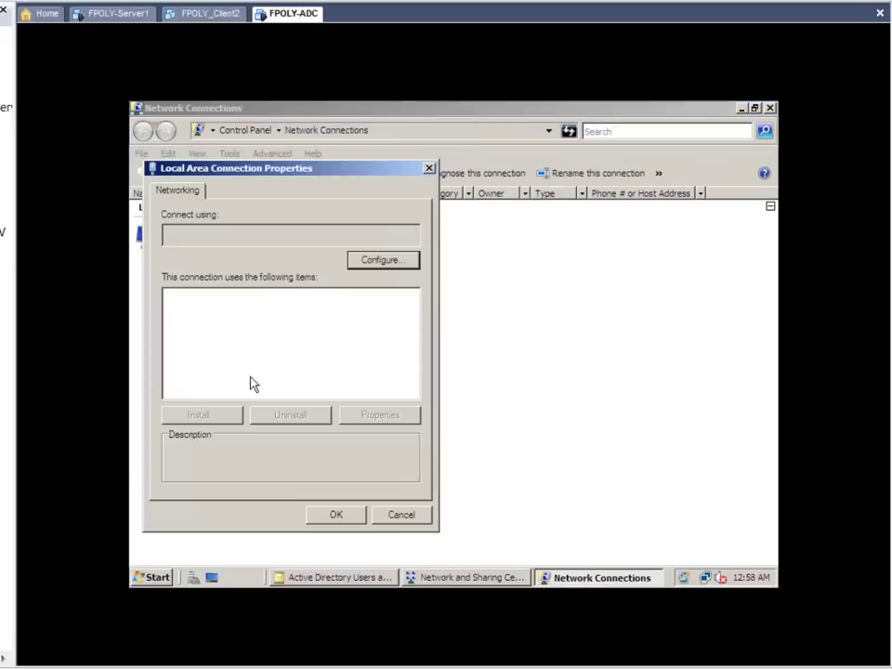
left_click(274, 354)
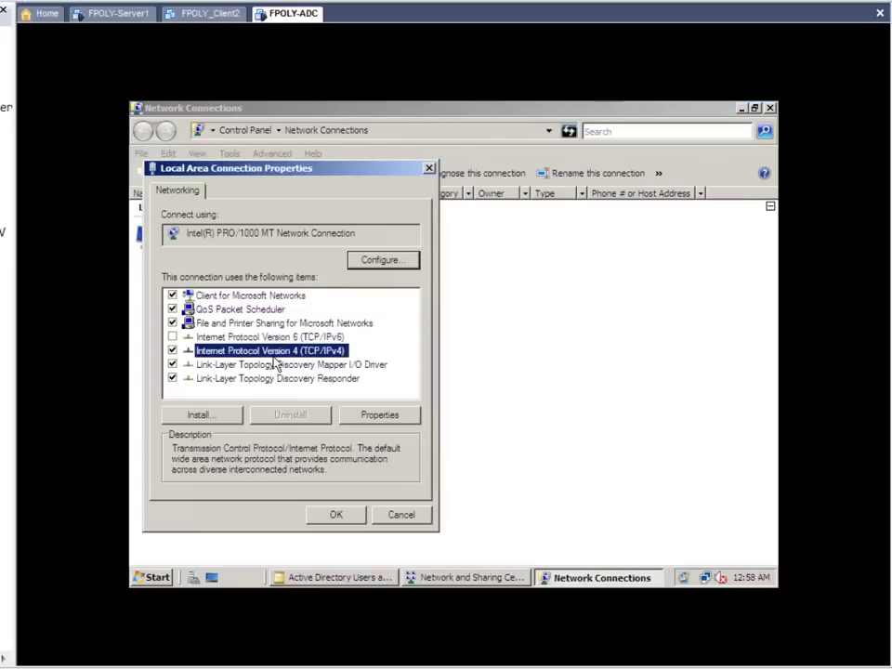
left_click(393, 418)
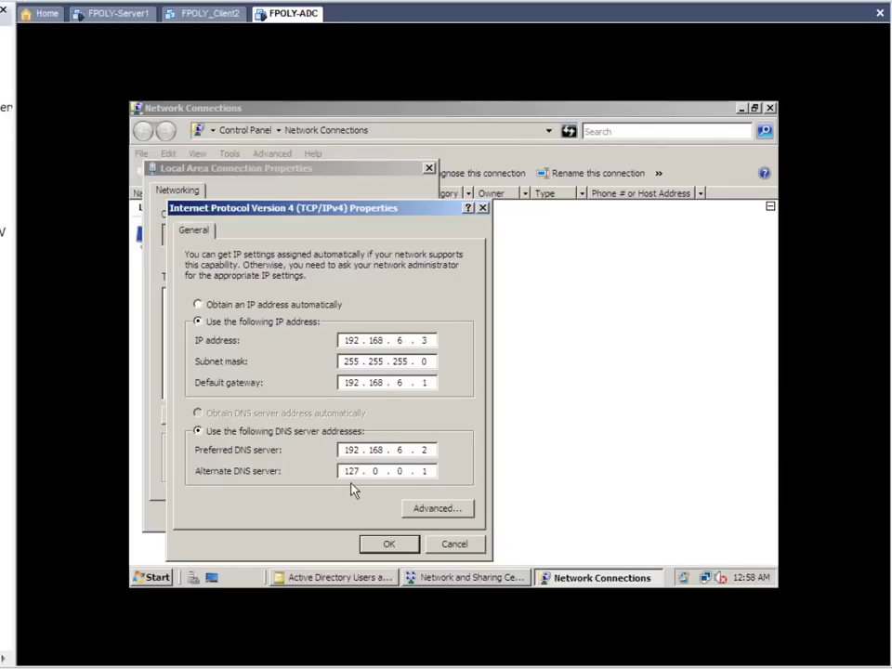
Step: Set alternate DNS 192.168.6.3 beside preferred 192.168.6.2, then close the network windows
key("Left")
type("192168")
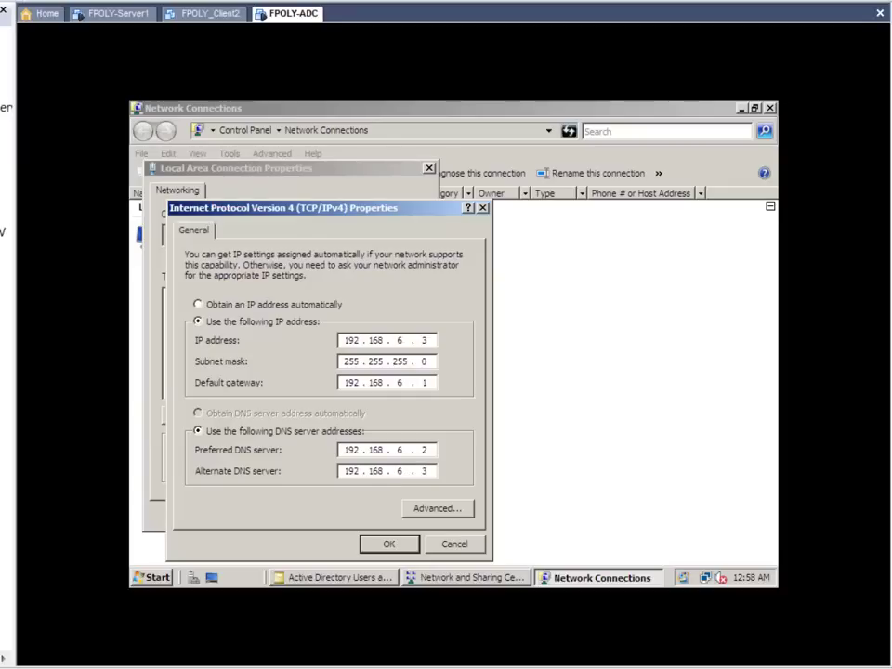
left_click(388, 544)
left_click(336, 515)
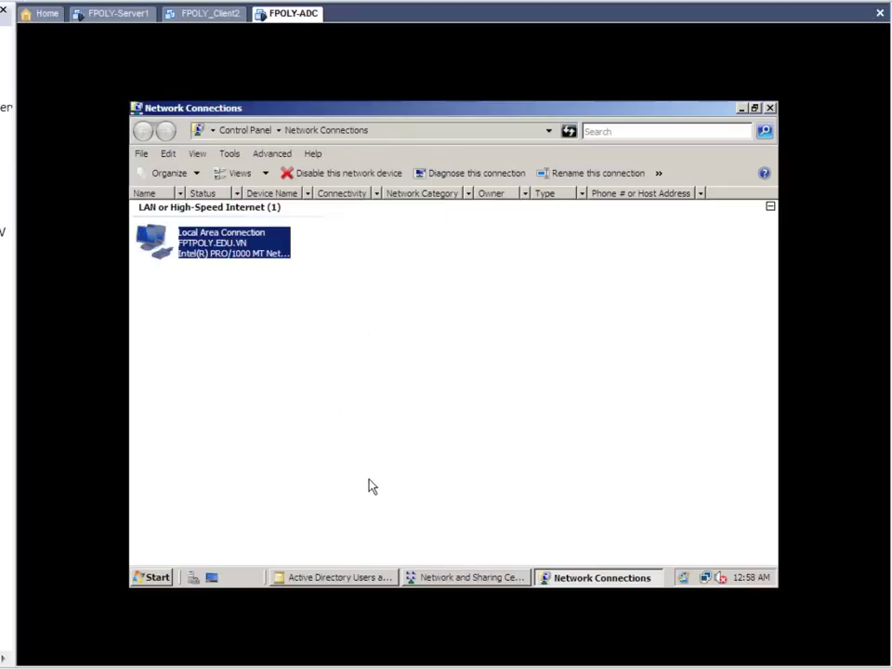
left_click(371, 486)
left_click(769, 107)
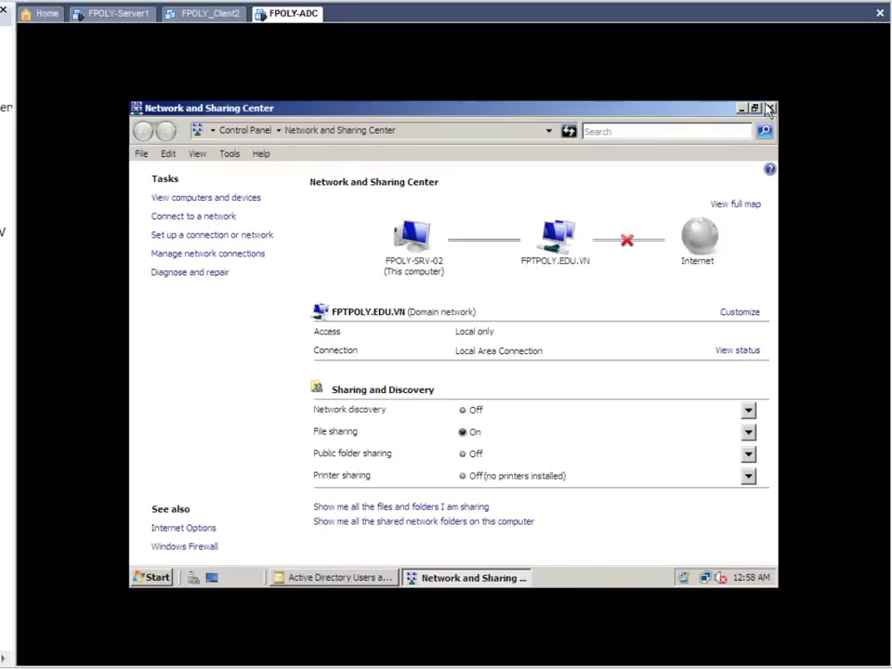
left_click(769, 108)
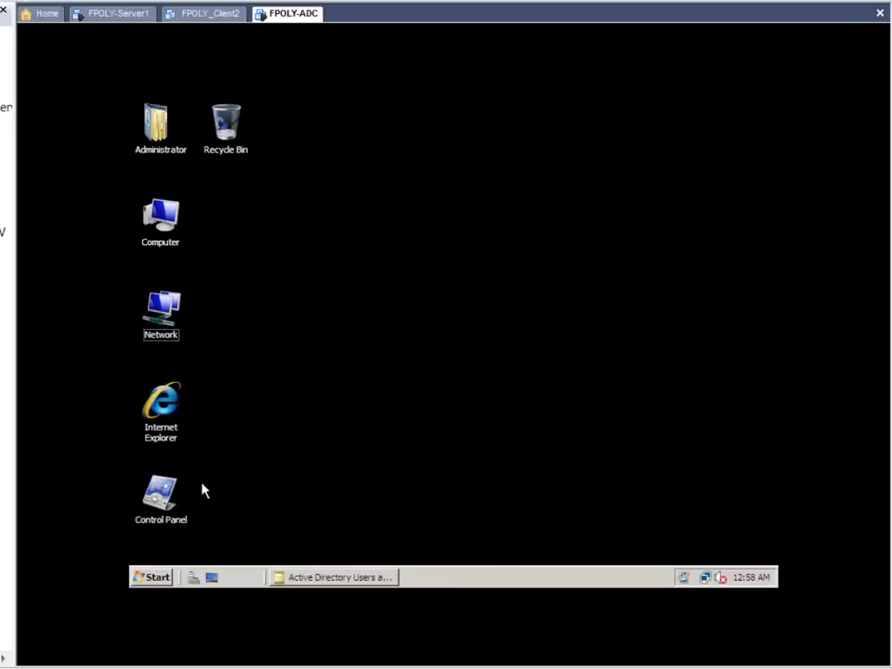
Step: Launch DNS Manager and expand FPOLY-SRV-02's Forward Lookup Zones to show the FPTPOLY.EDU.VN records
left_click(154, 577)
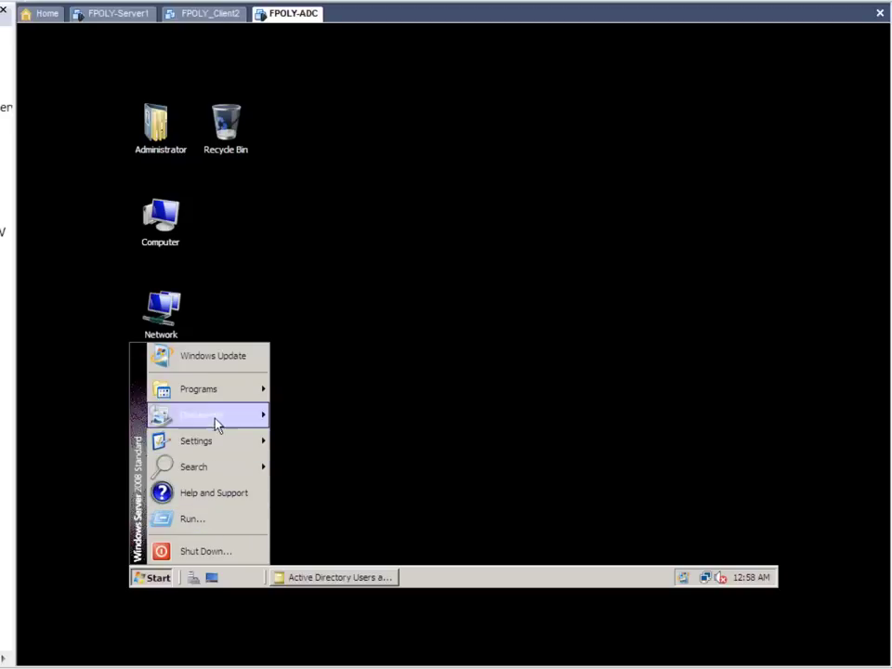
mouse_move(225, 390)
mouse_move(339, 408)
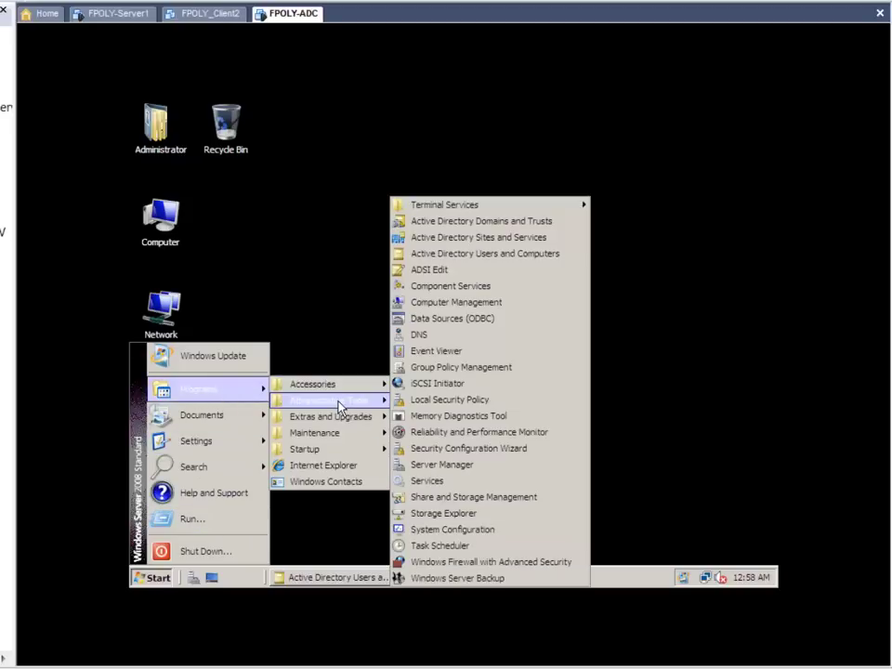
left_click(452, 335)
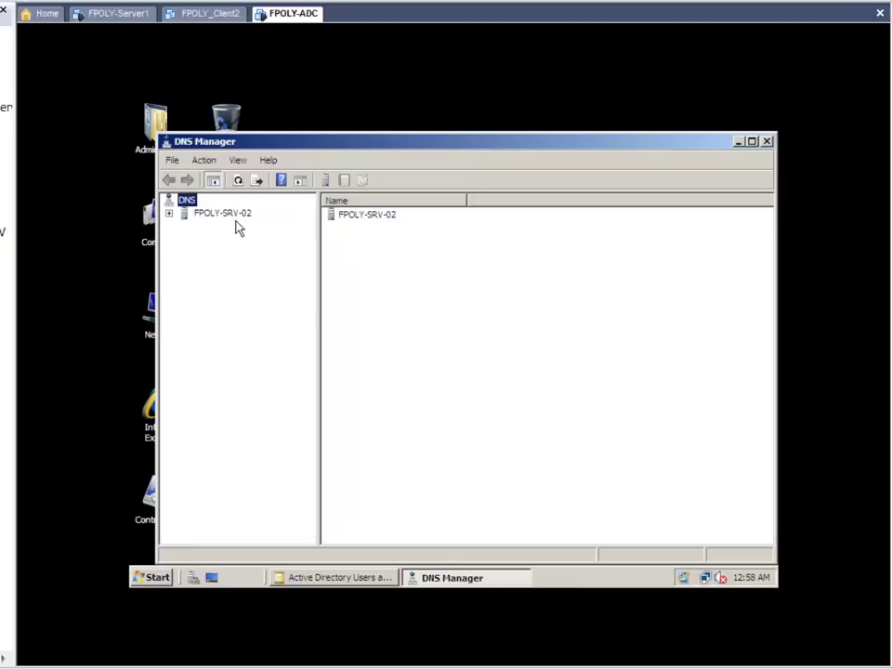
double_click(234, 214)
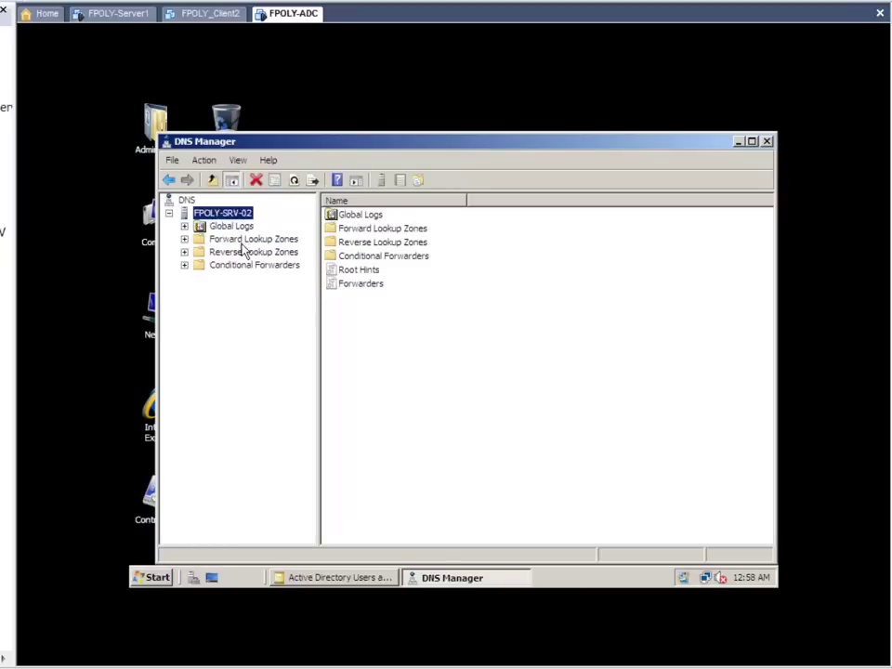
double_click(244, 241)
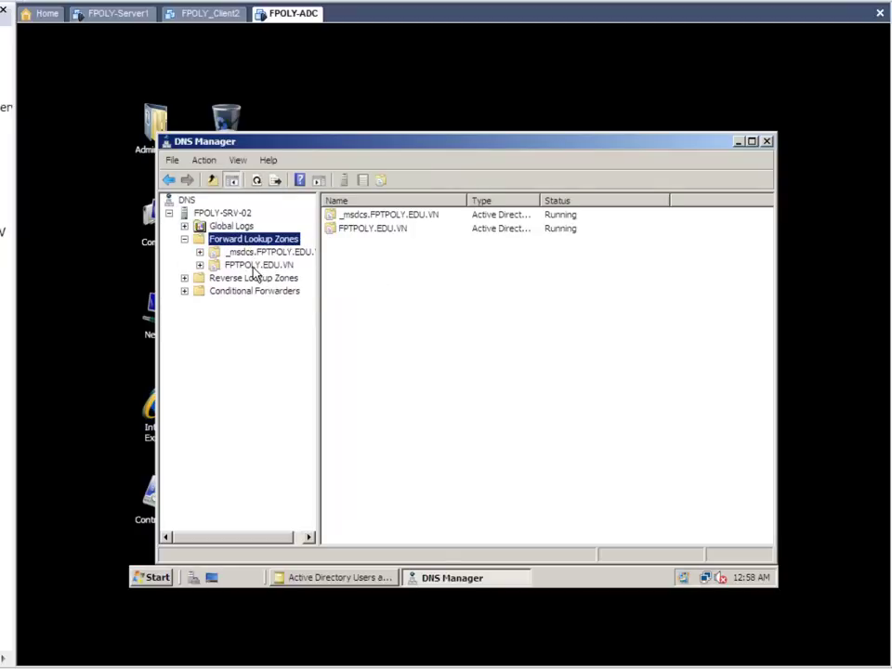
double_click(256, 266)
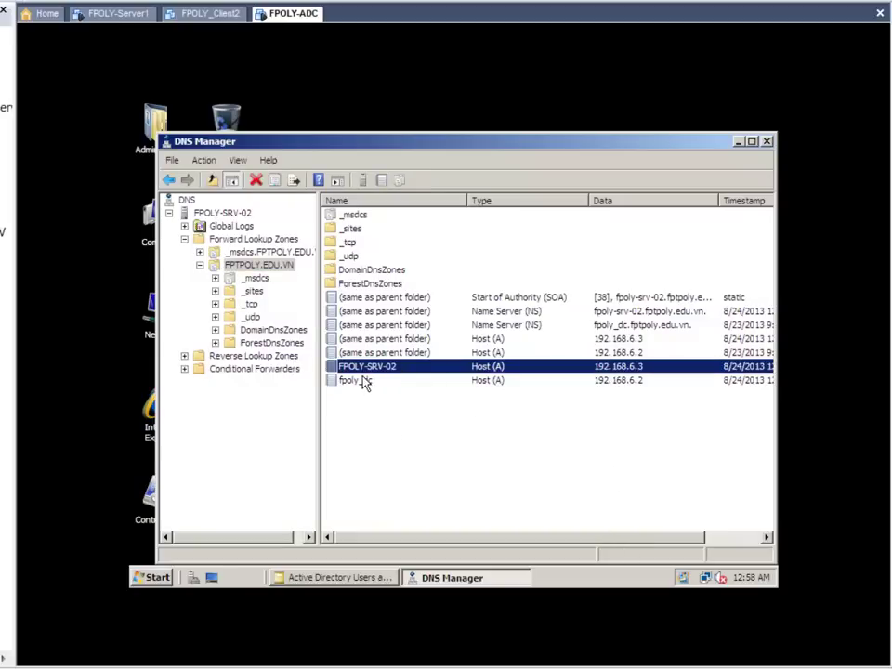
Step: Review the properties of the fpoly_dc and FPOLY-SRV-02 host records
left_click(424, 382)
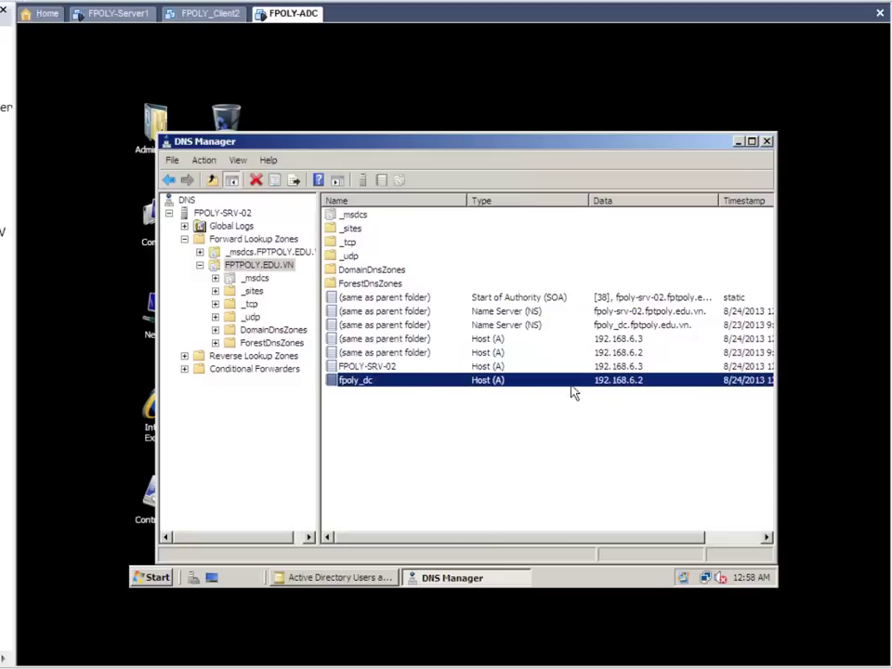
right_click(655, 392)
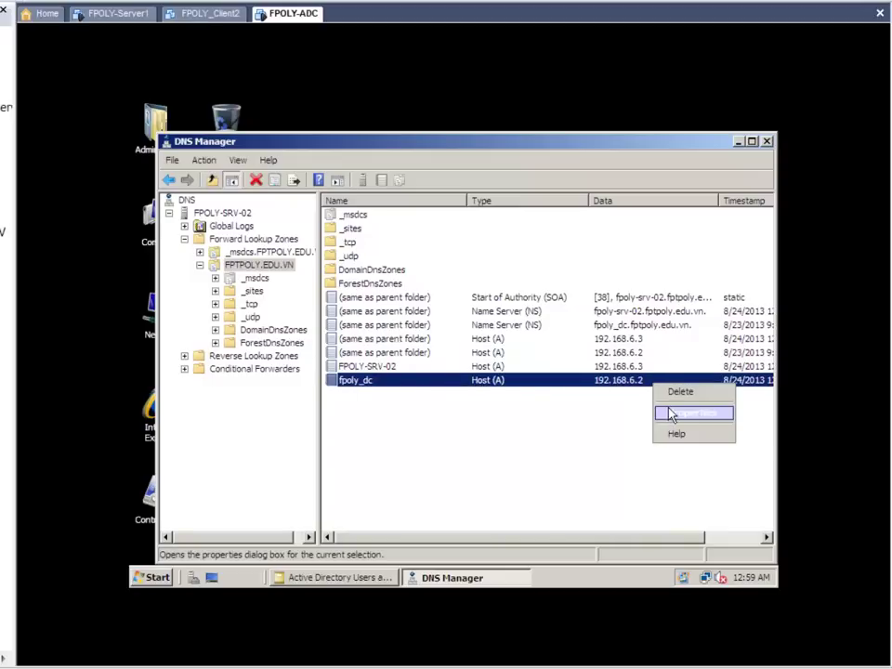
left_click(672, 414)
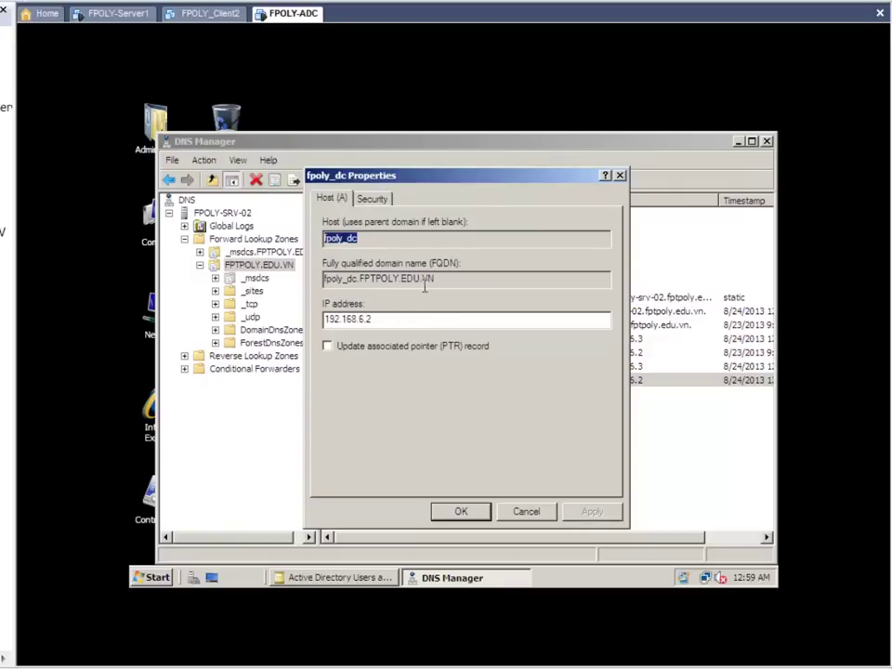
left_click(467, 513)
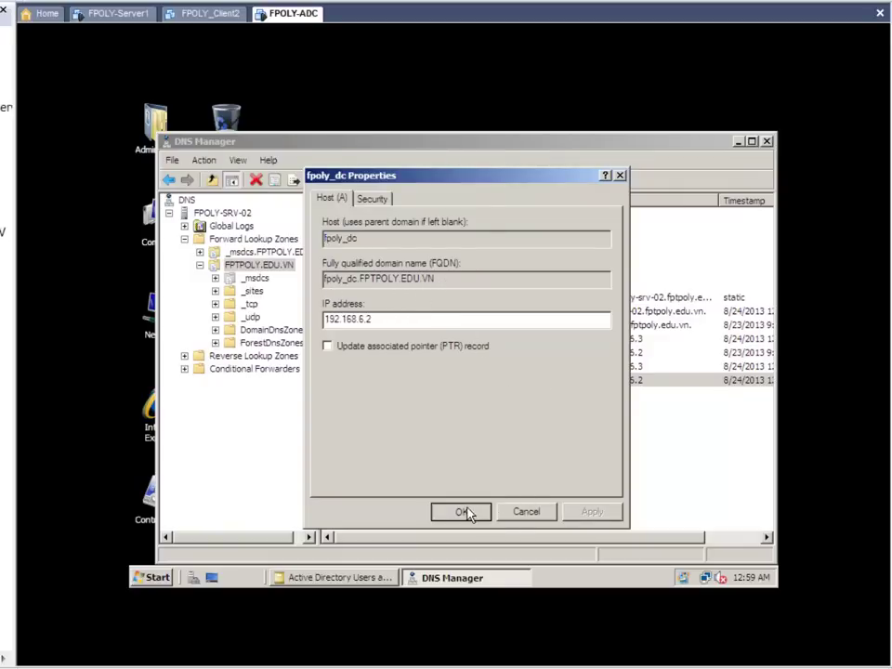
right_click(459, 372)
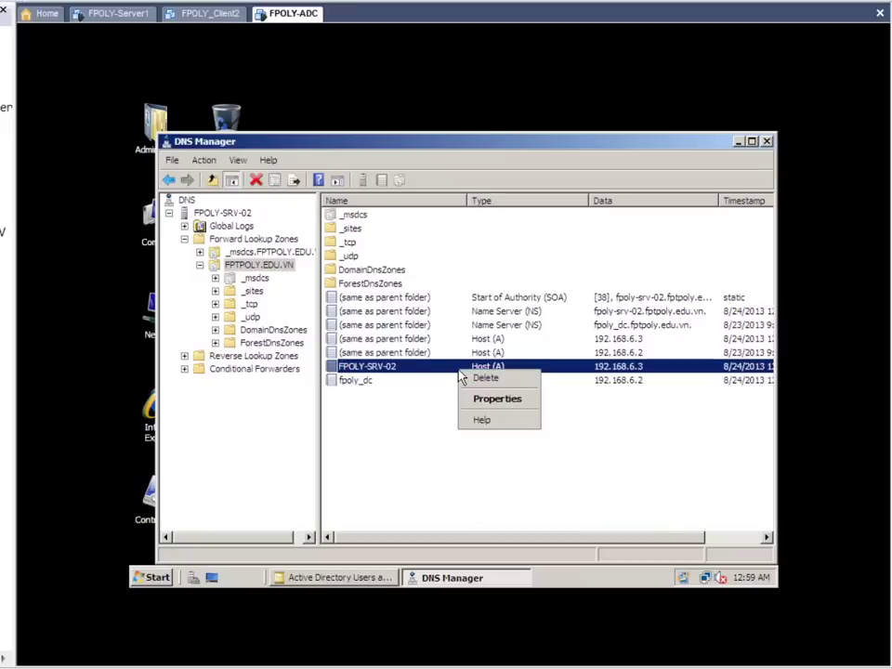
left_click(484, 399)
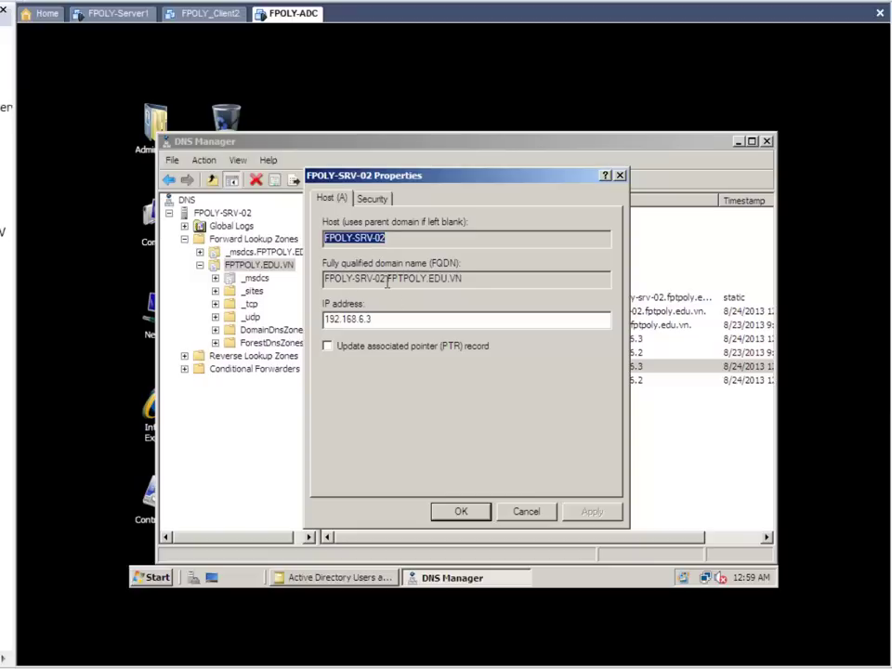
left_click(461, 510)
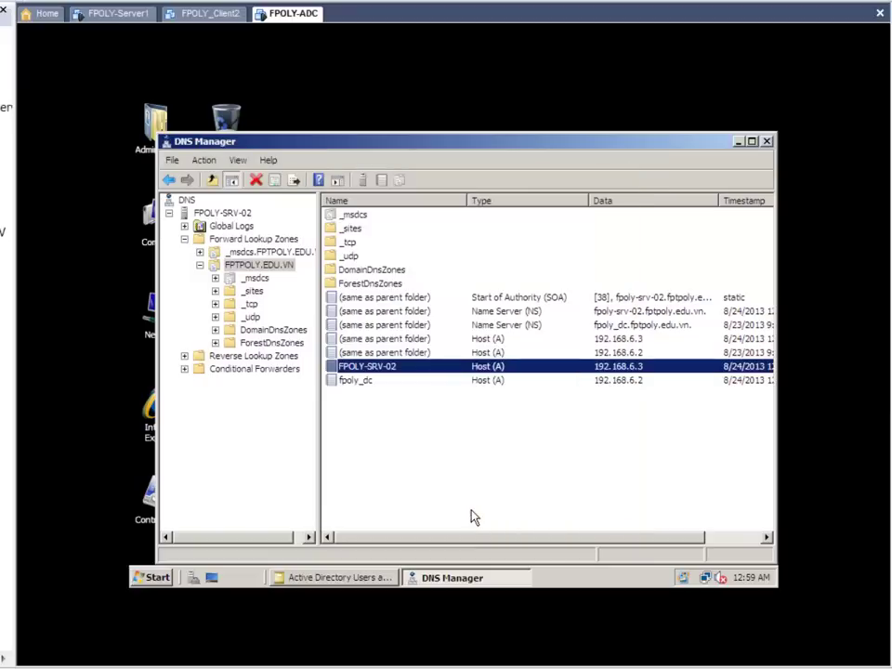
left_click(464, 488)
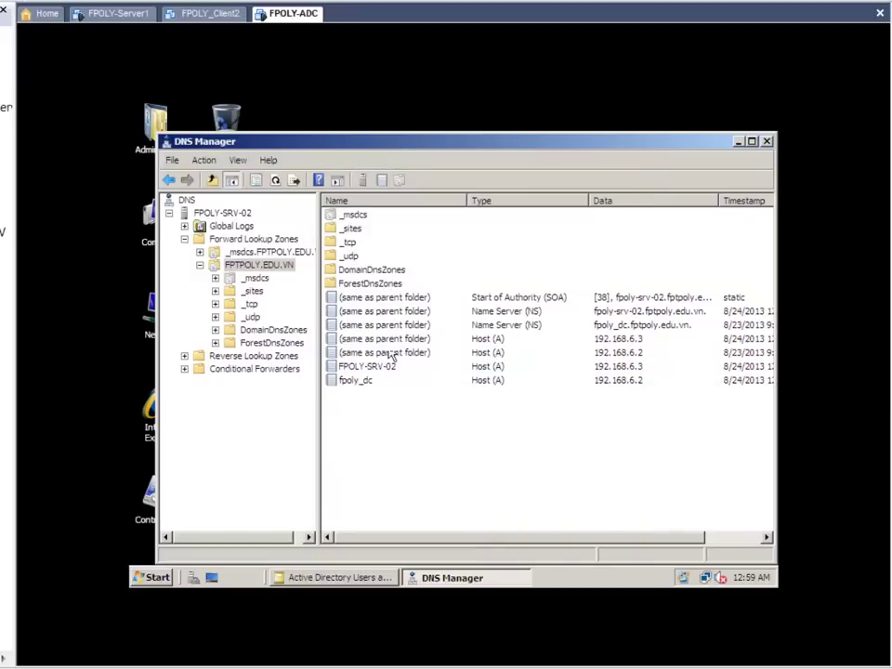
Step: Close DNS Manager and Active Directory Users and Computers
left_click(766, 141)
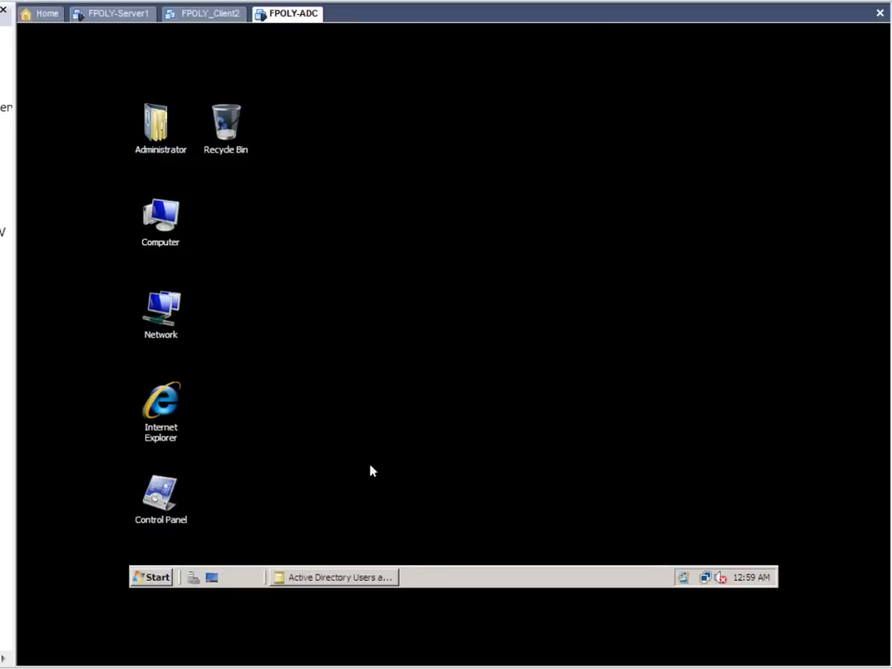
left_click(353, 577)
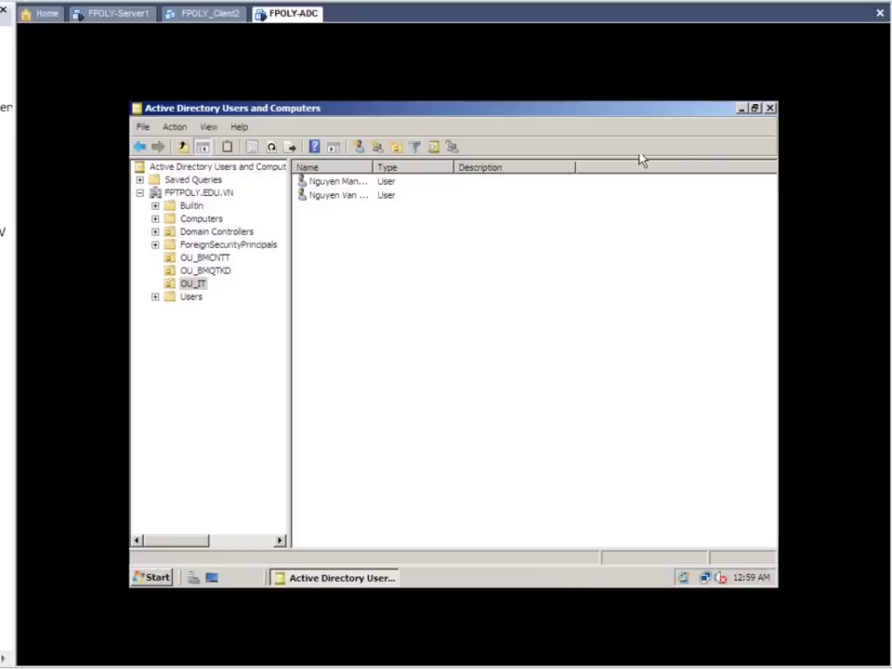
left_click(769, 108)
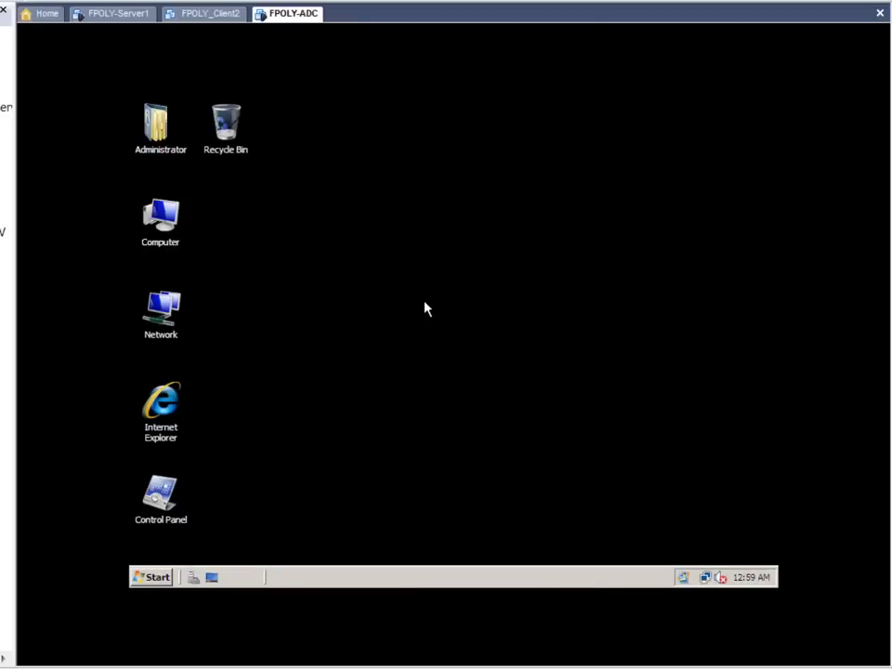